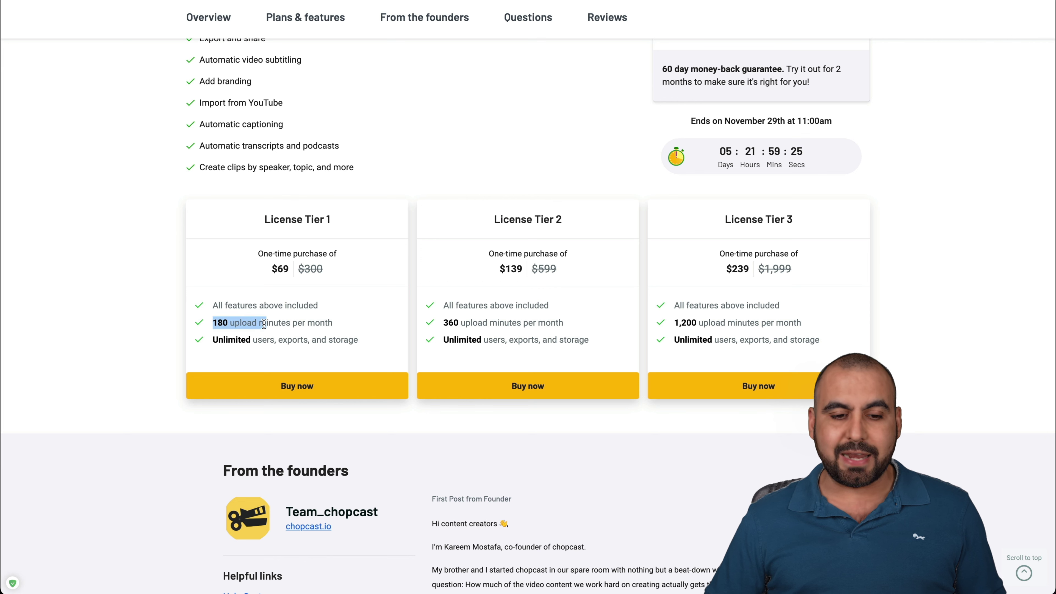
- Review the License Tier 1 terms for monthly upload minutes and unlimited users, exports, and storage
left_click(338, 321)
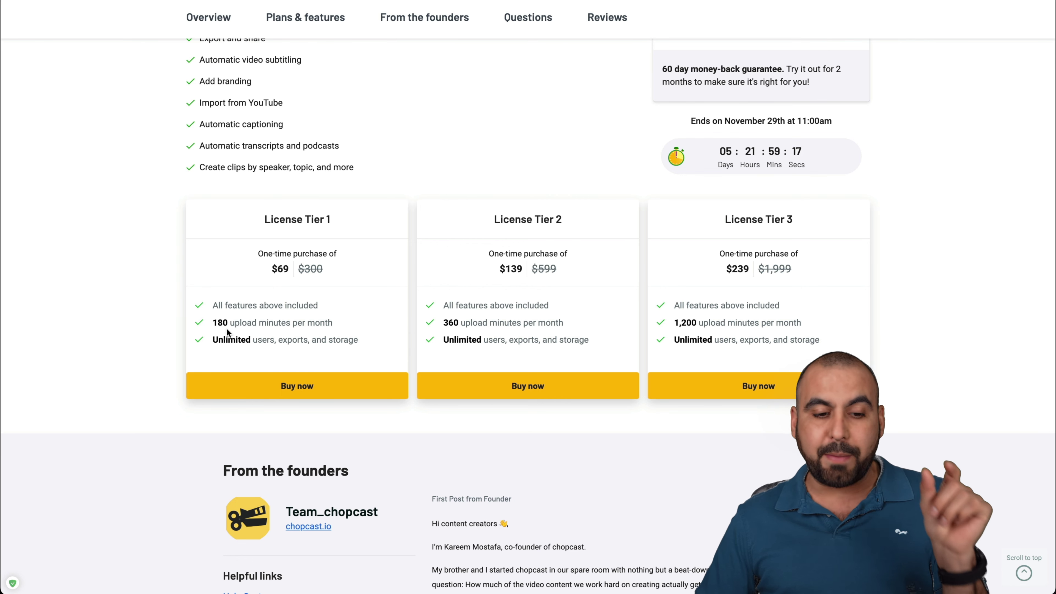
left_click_drag(205, 340, 371, 341)
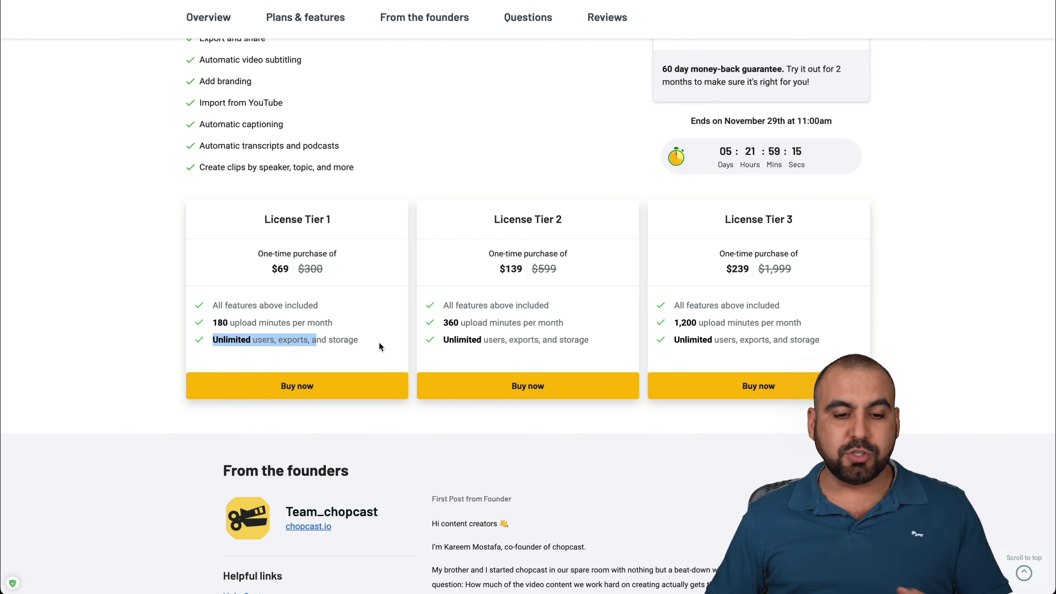
left_click(372, 342)
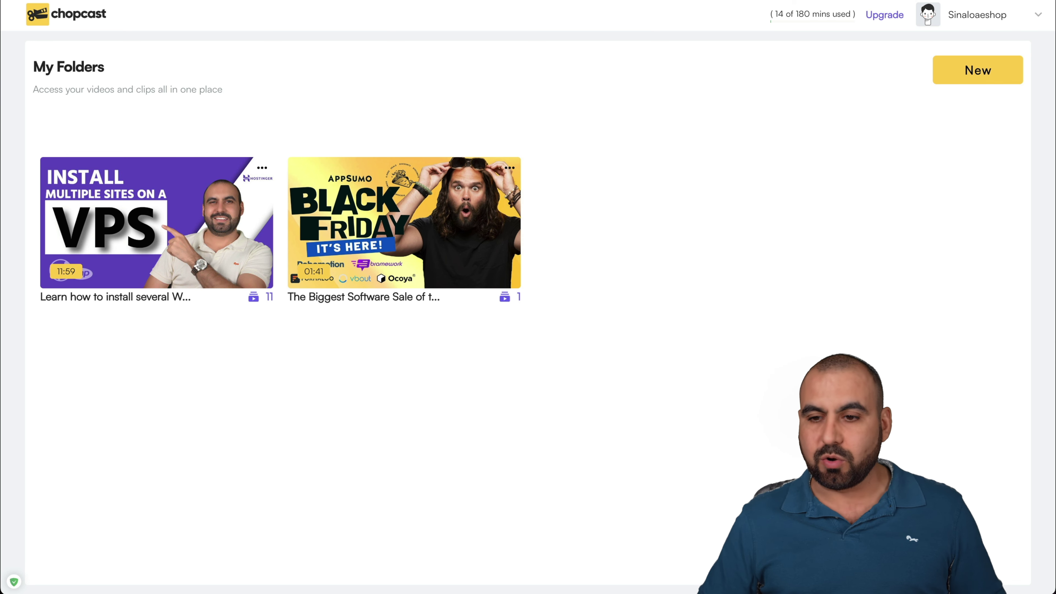
- Examine the upload options for a new video, including the YouTube link entry, and close them
left_click(956, 69)
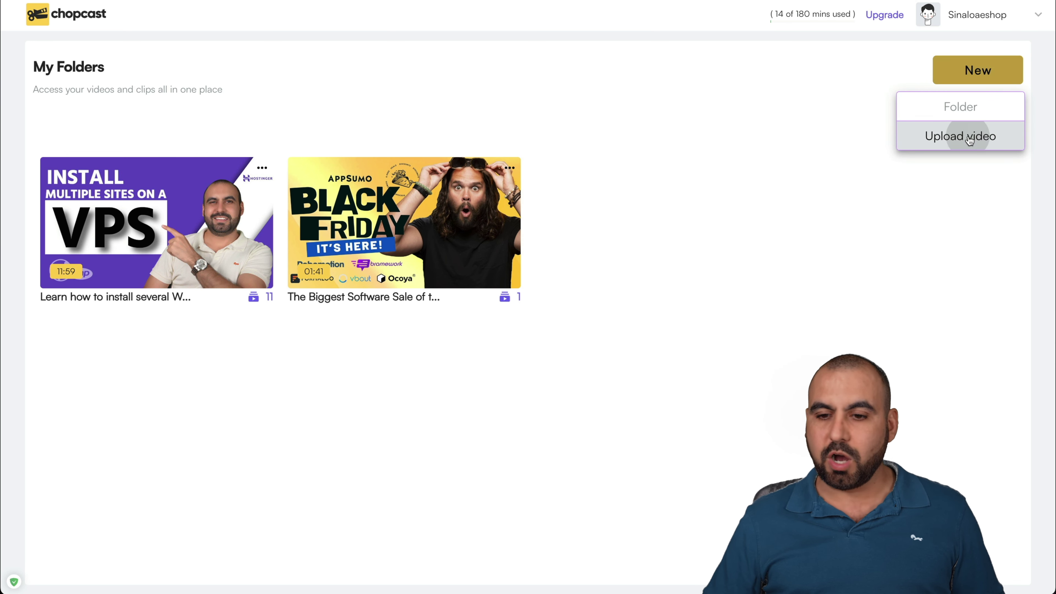
left_click(971, 133)
left_click(340, 280)
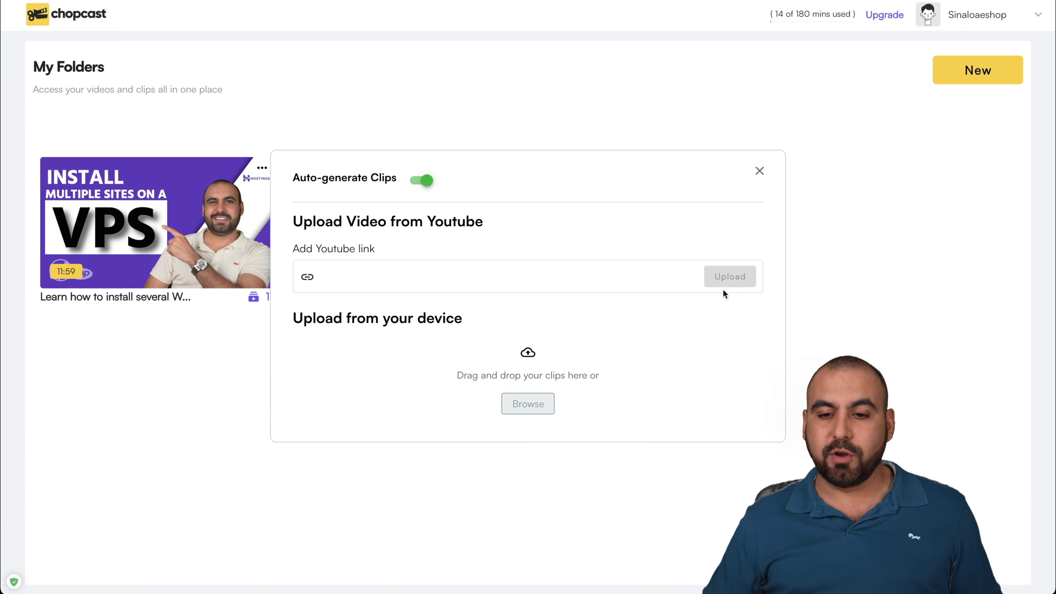
left_click(762, 181)
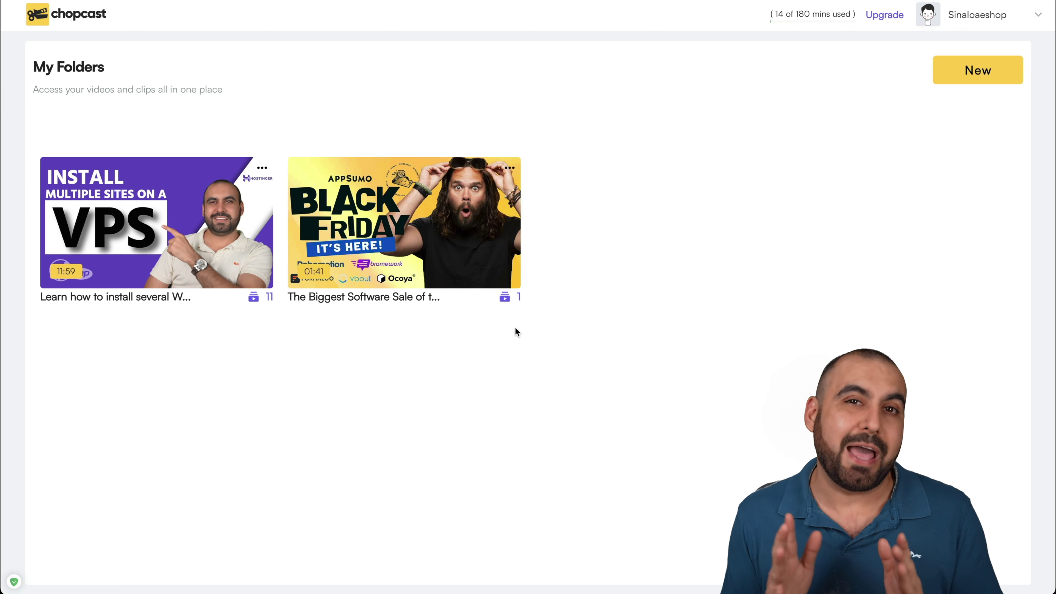
- Open the clips of the VPS site installation video and look over the automatically generated ones
left_click(226, 259)
left_click(229, 226)
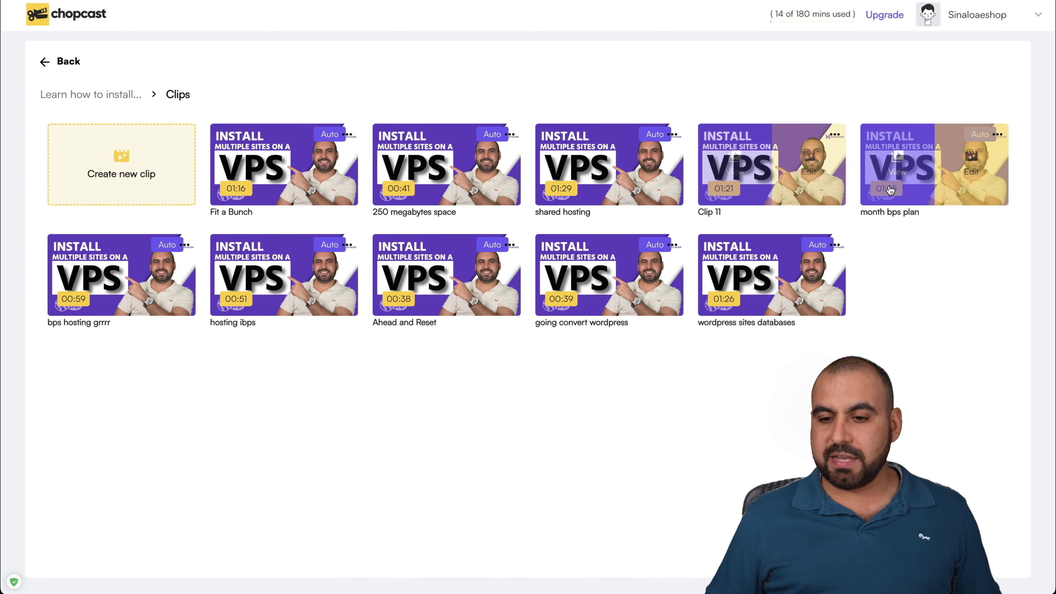
mouse_move(224, 328)
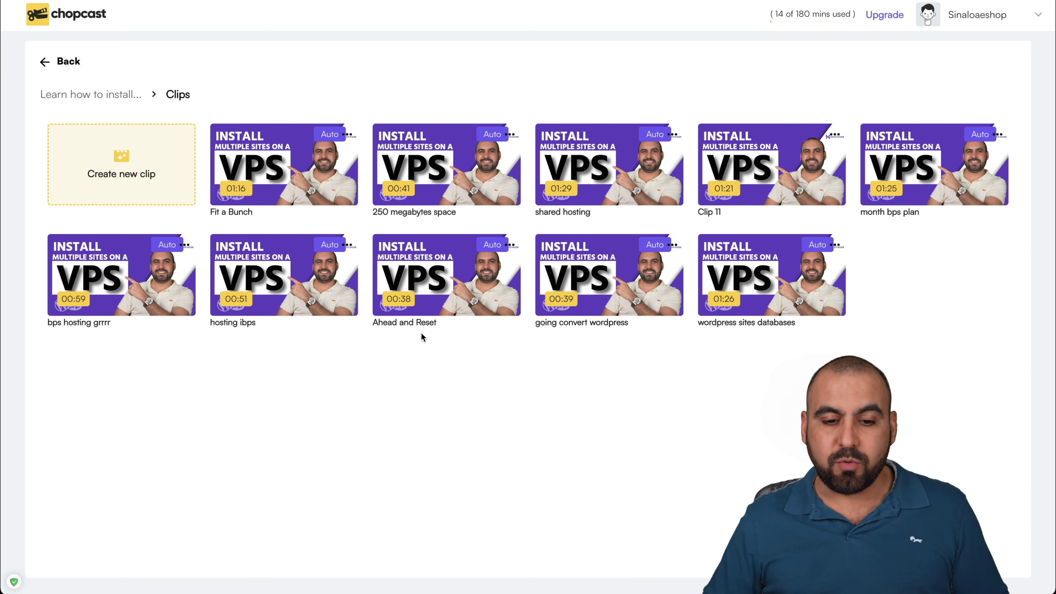
mouse_move(377, 327)
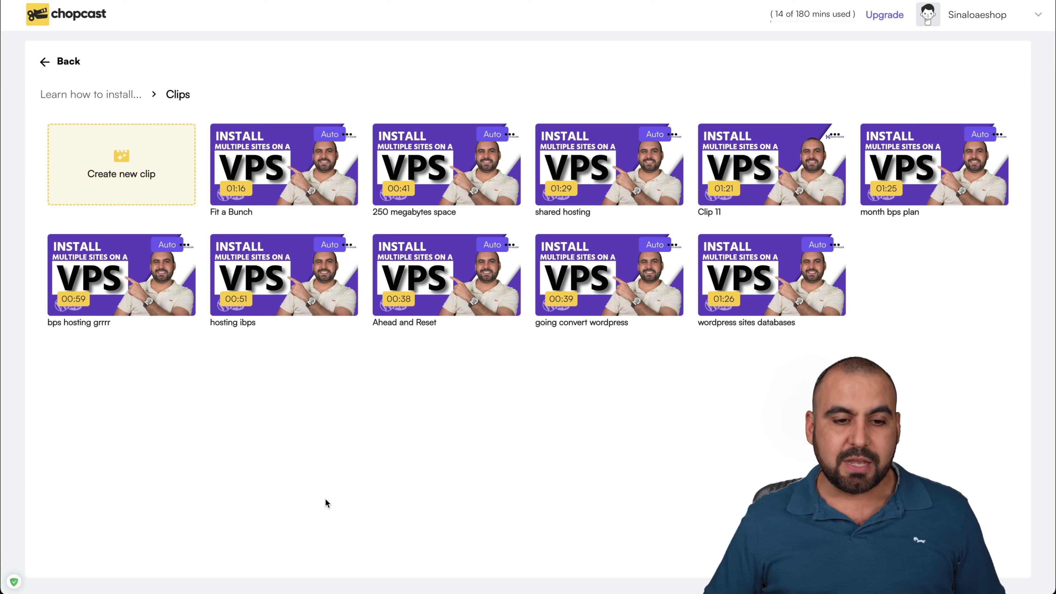
- Preview the "250 megabytes space" clip with its subtitles and pause the playback
mouse_move(439, 174)
left_click(426, 170)
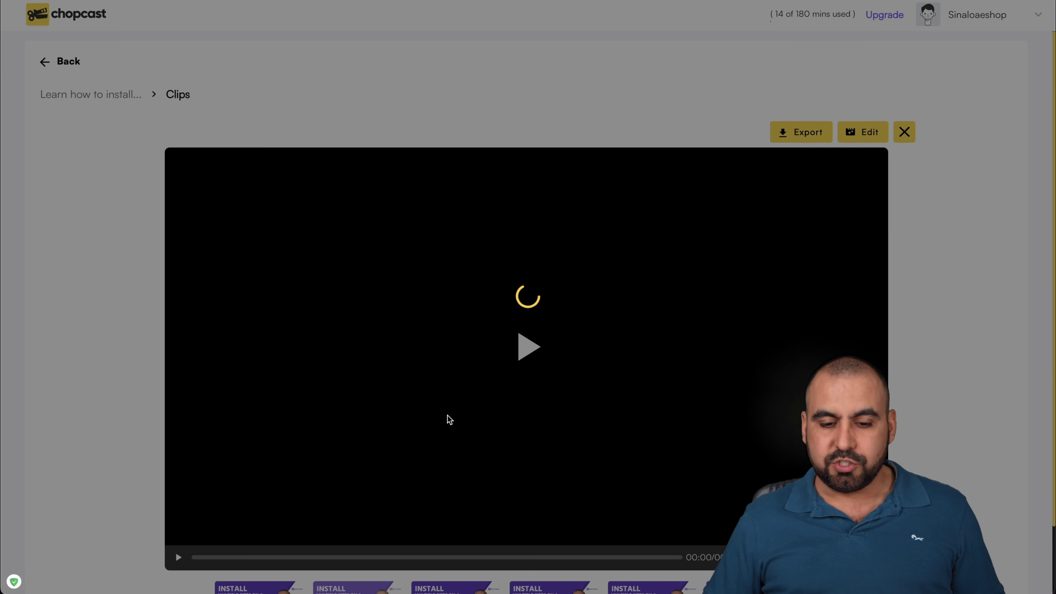
scroll(448, 426, "down", 2)
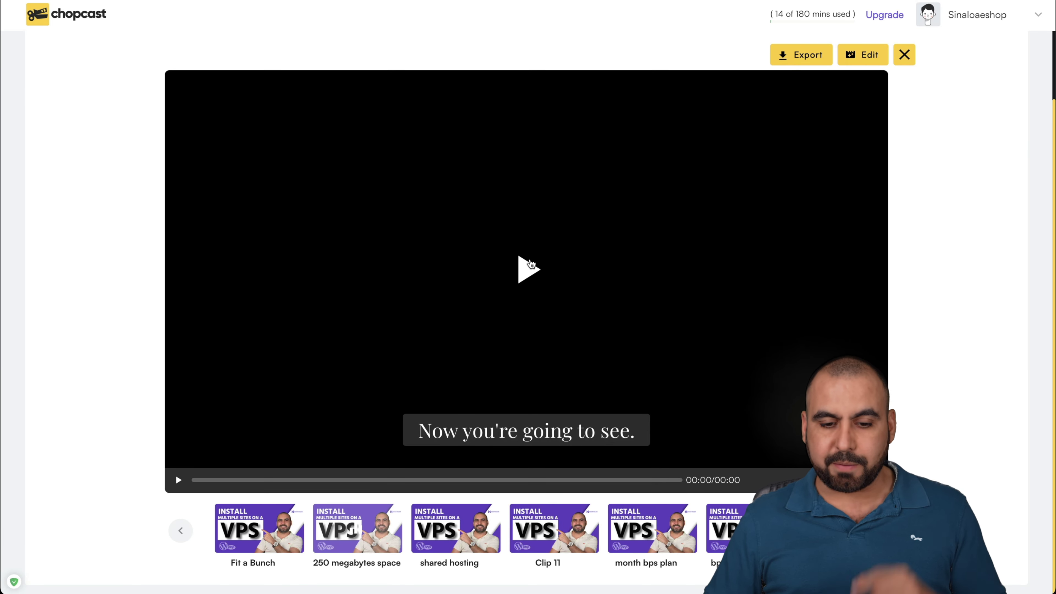
left_click(530, 263)
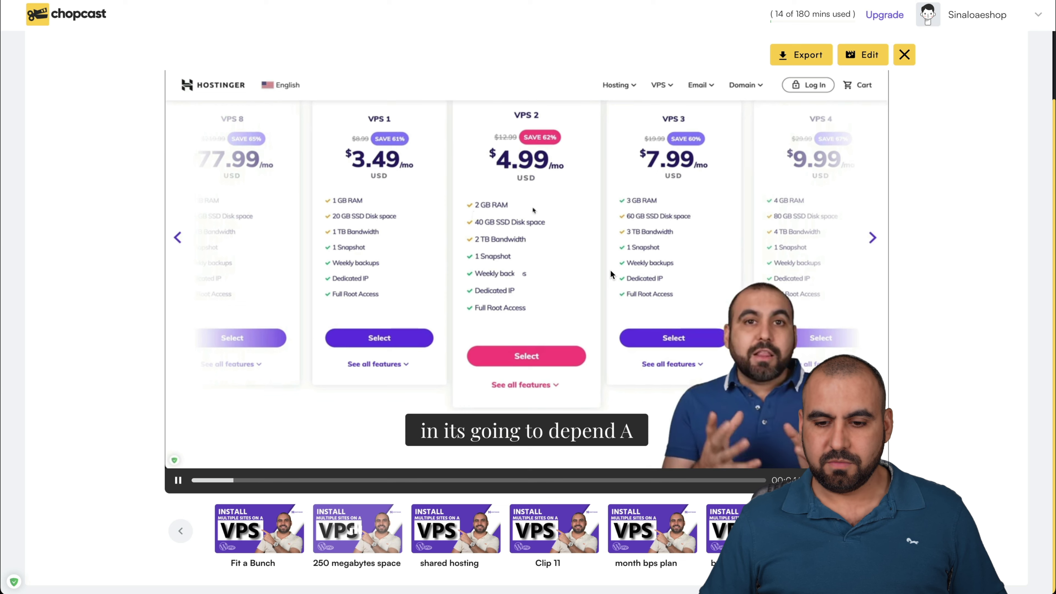
left_click(587, 281)
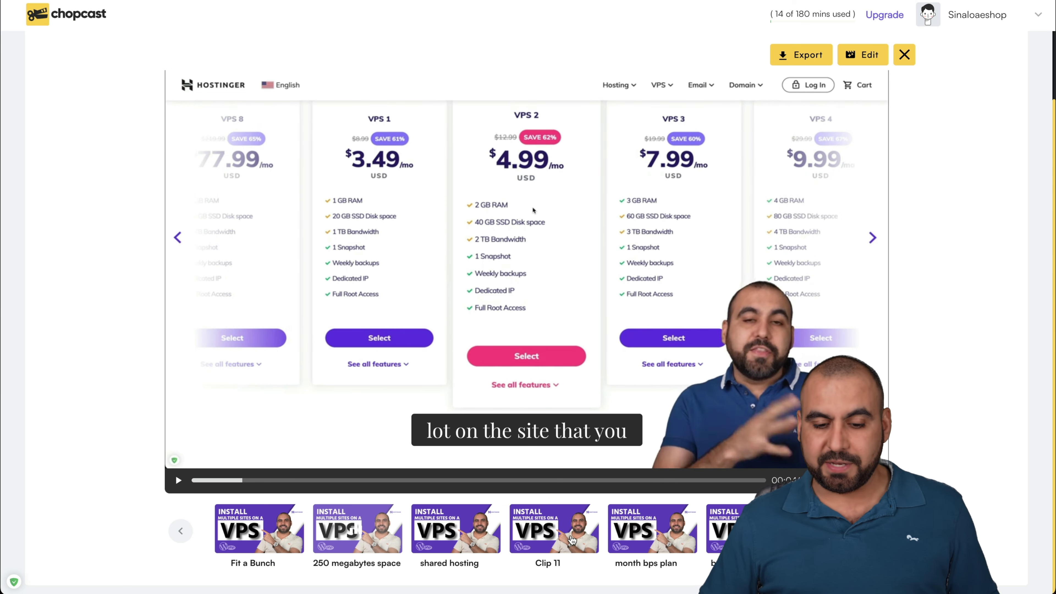
- Switch the preview to Clip 11, play its beginning, and pause it
left_click(573, 538)
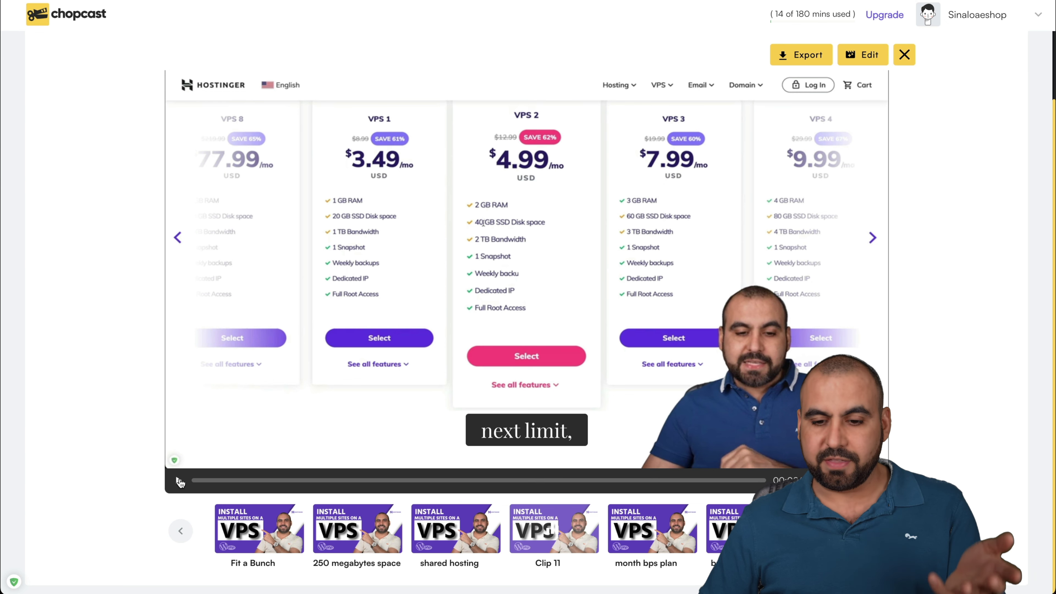
left_click(180, 482)
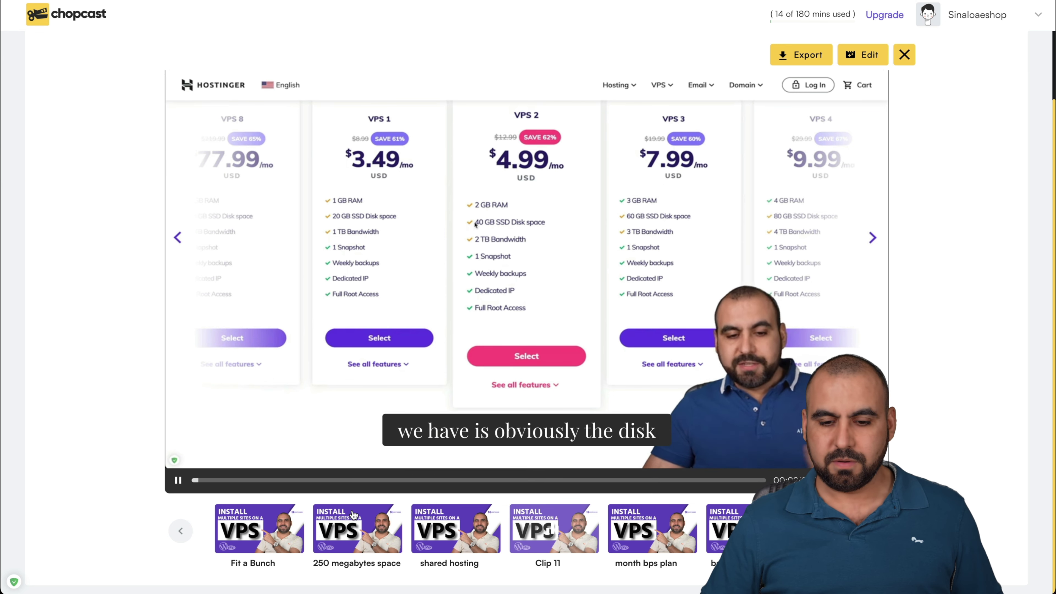
key("space")
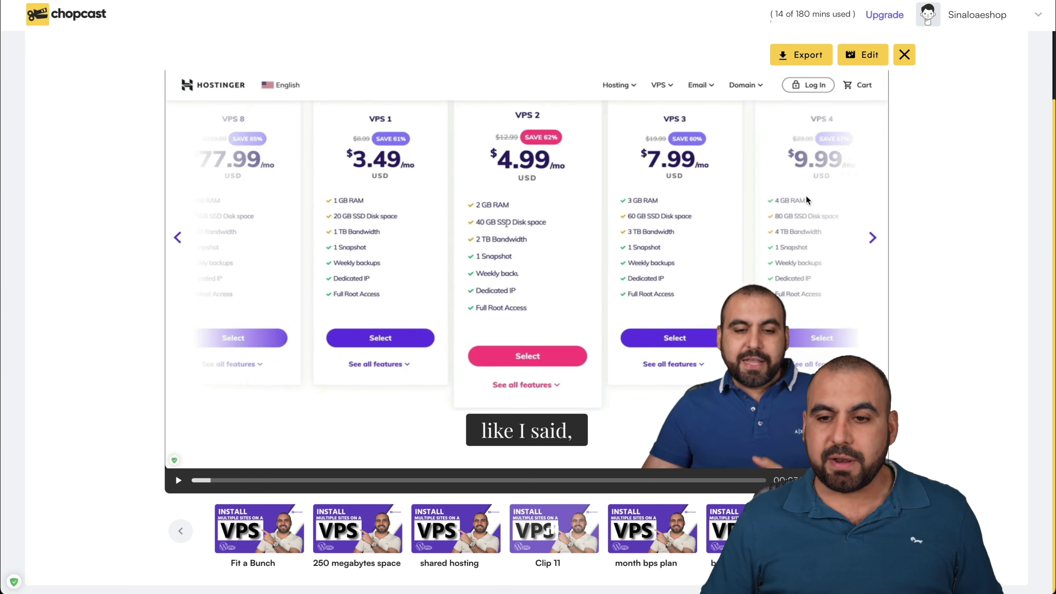
- Open Clip 11 for editing and switch the editor to the "bps hosting" clip
left_click(870, 55)
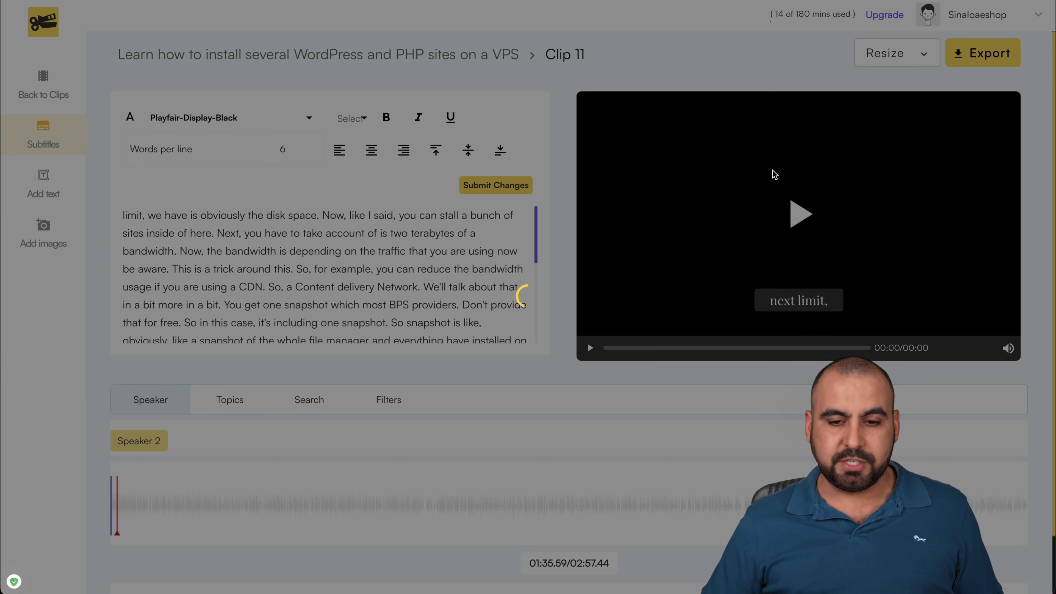
scroll(541, 407, "down", 3)
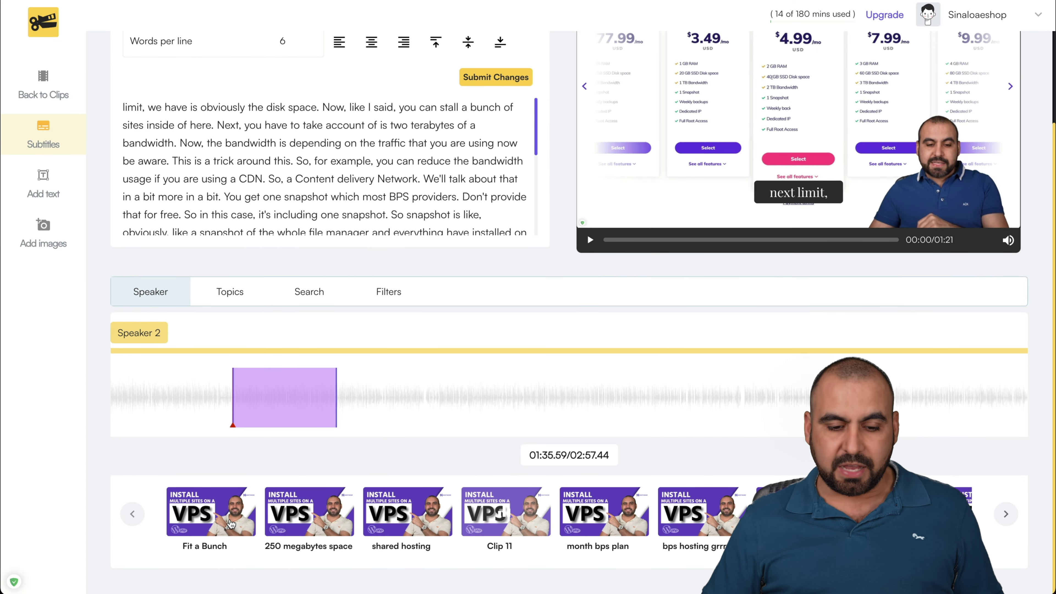
left_click(684, 515)
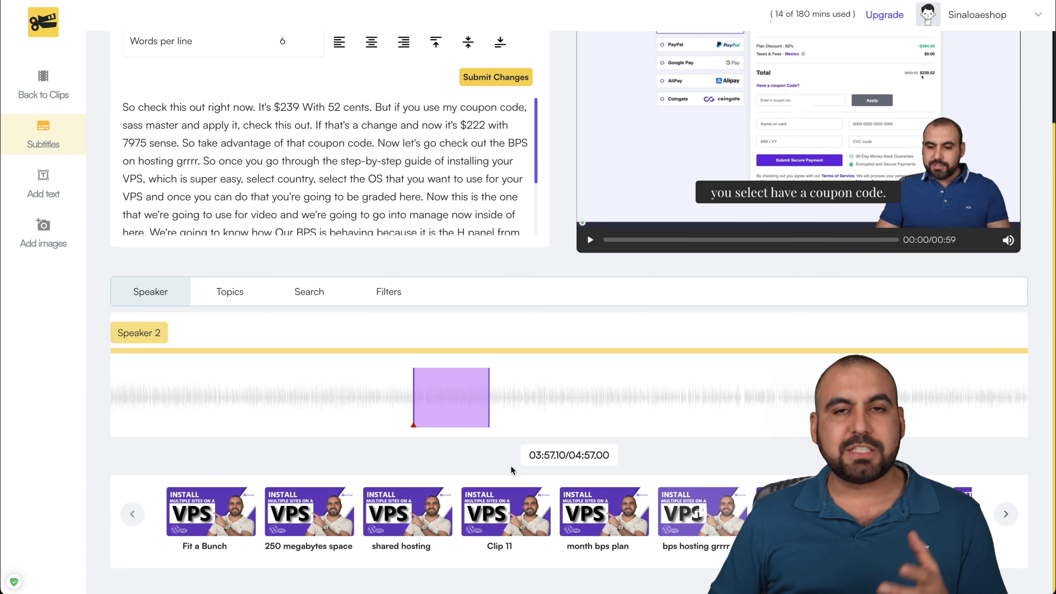
- Extend the end of the clip's region to 05:15.16, check its transcript, and preview it briefly
scroll(512, 468, "up", 3)
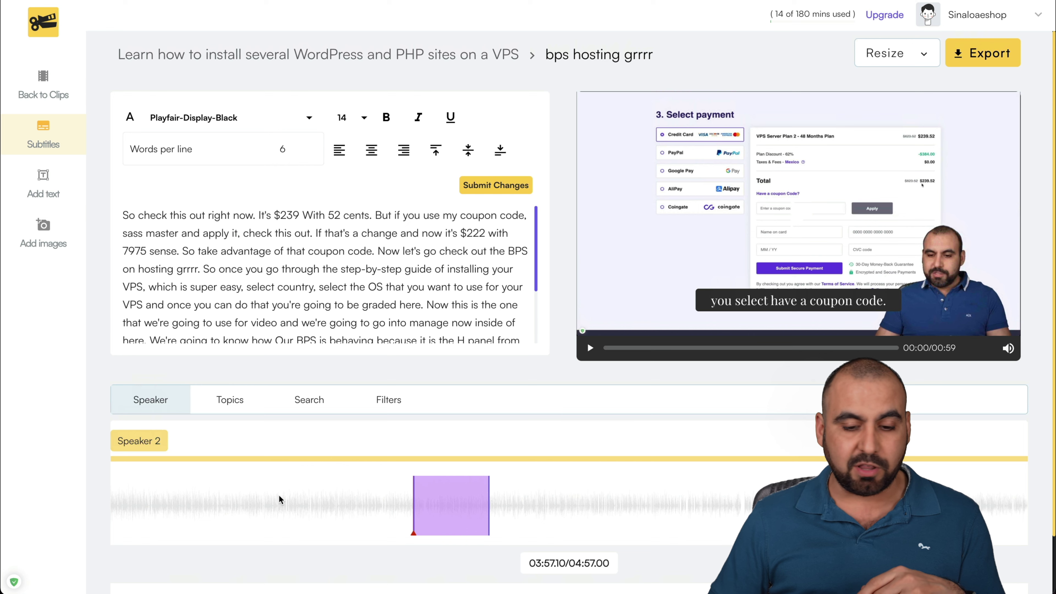
left_click_drag(490, 503, 512, 497)
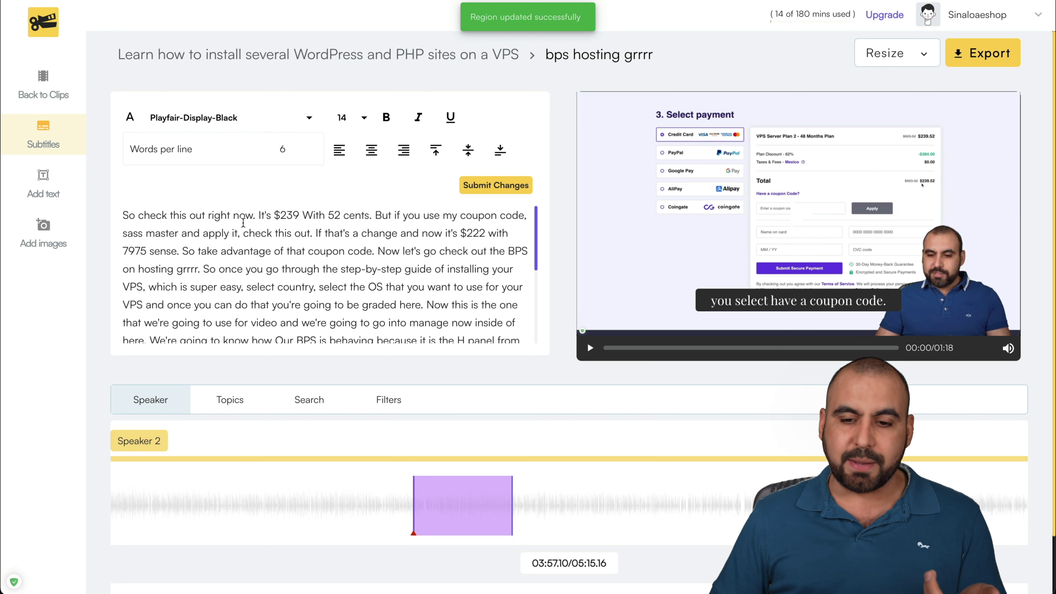
left_click_drag(193, 224, 402, 311)
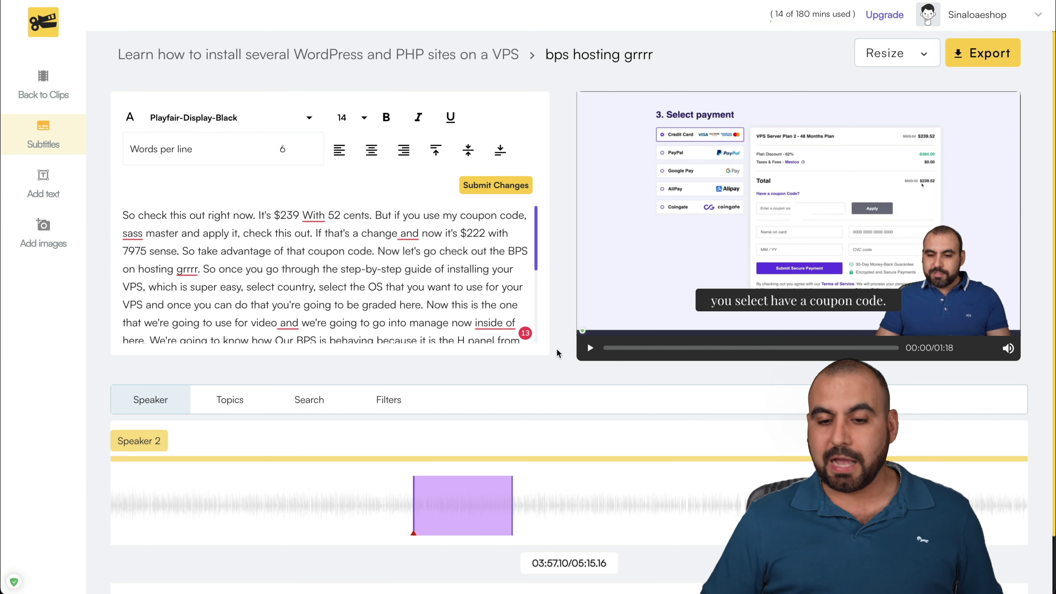
left_click(590, 349)
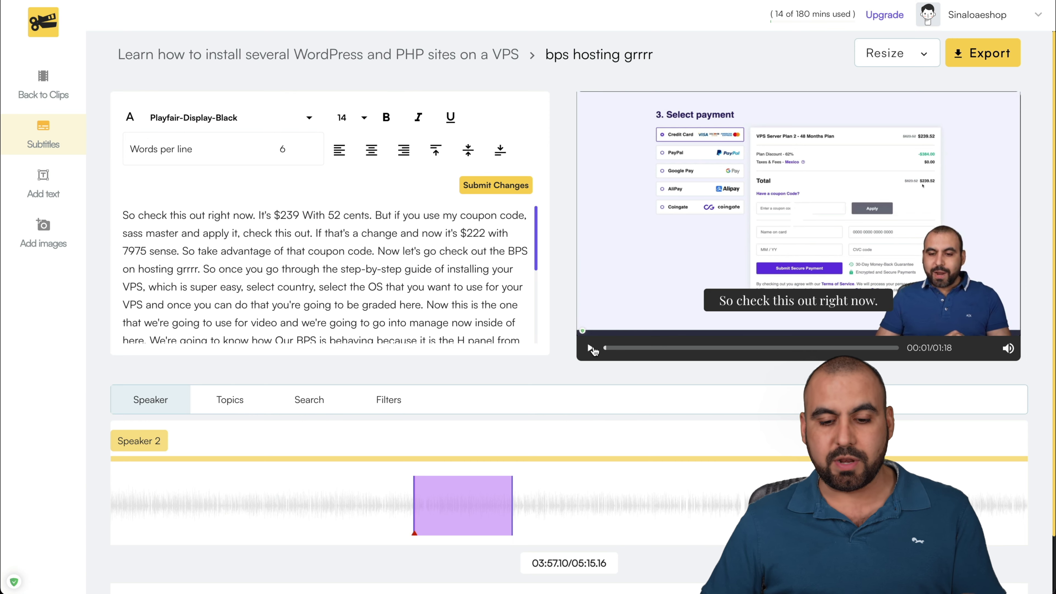
- Switch the editor to the "hosting ibps" clip and review its subtitle transcript
scroll(593, 498, "down", 3)
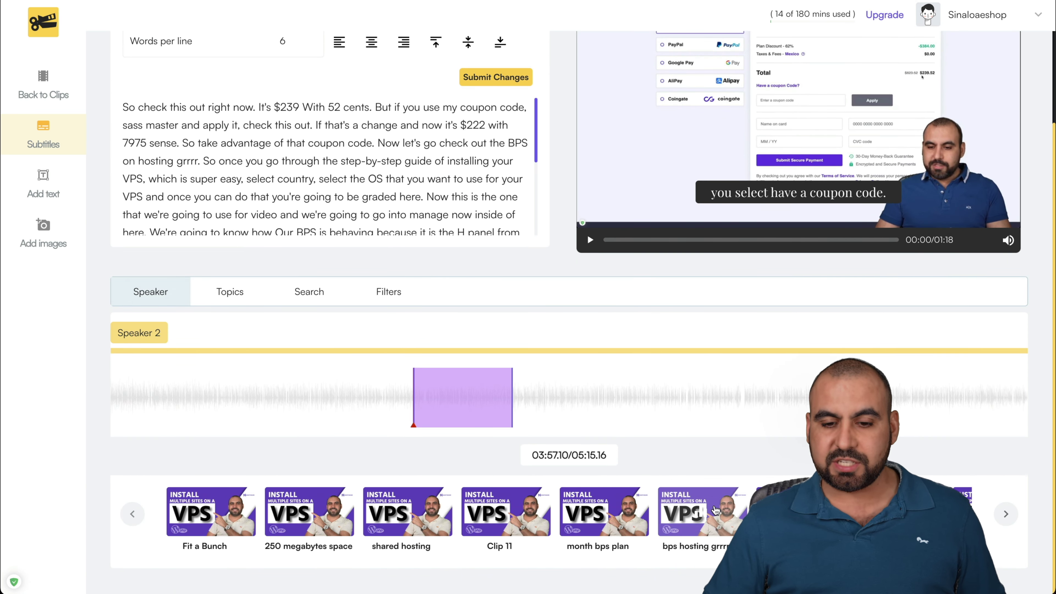
left_click(715, 511)
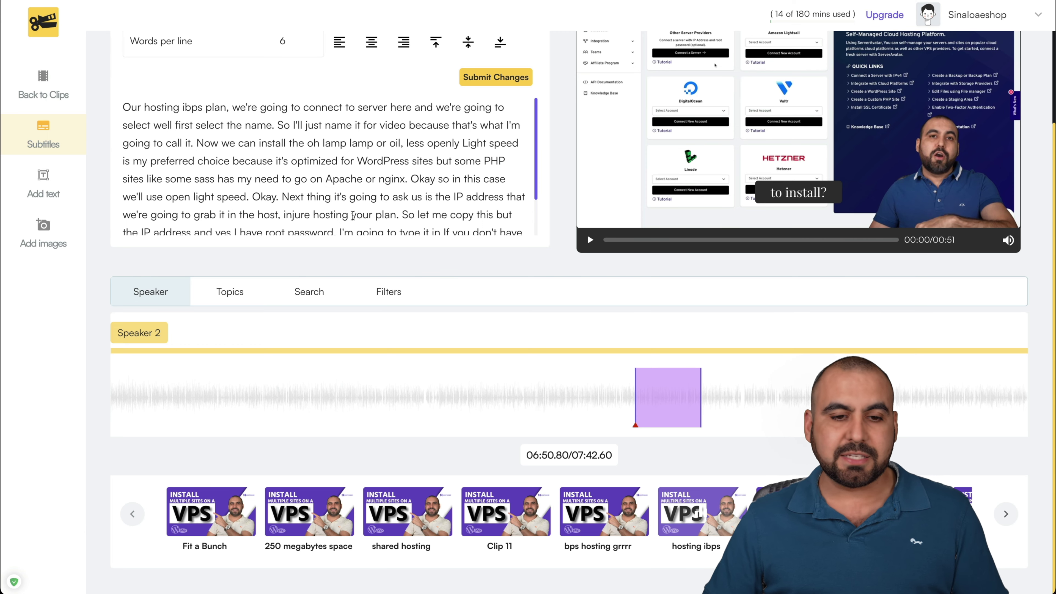
left_click_drag(293, 162, 401, 196)
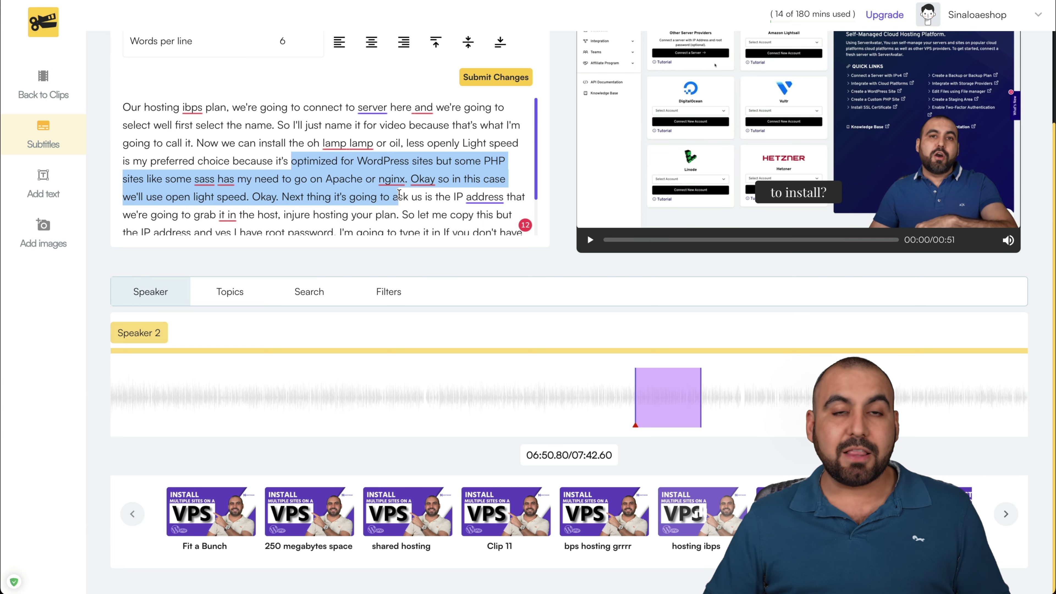
left_click(401, 196)
- Resize the "hosting ibps" clip to the 9:16 aspect ratio with the Fit option
scroll(401, 195, "up", 2)
scroll(401, 196, "up", 1)
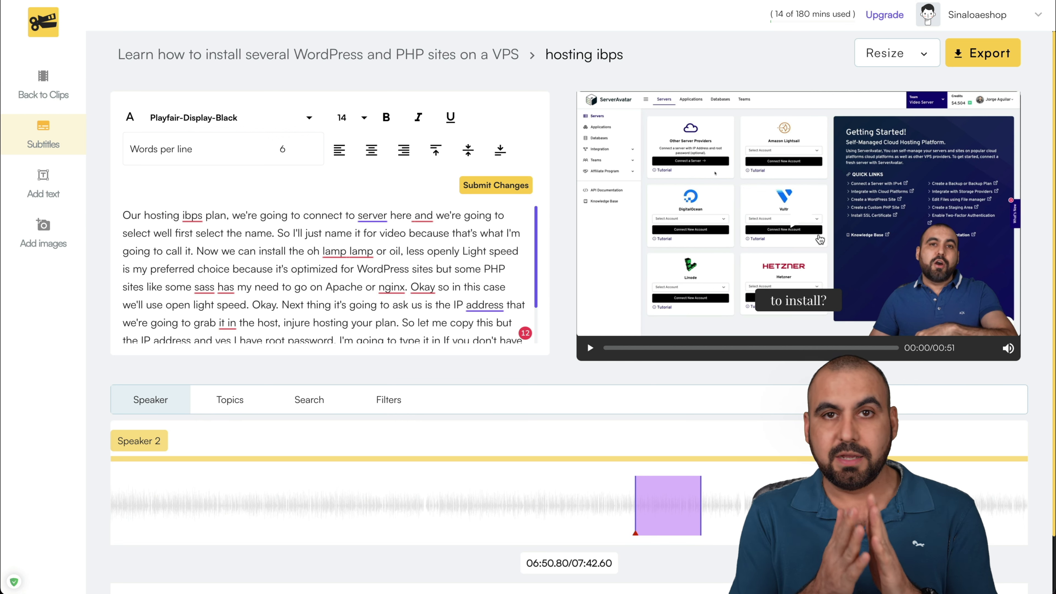
left_click(902, 55)
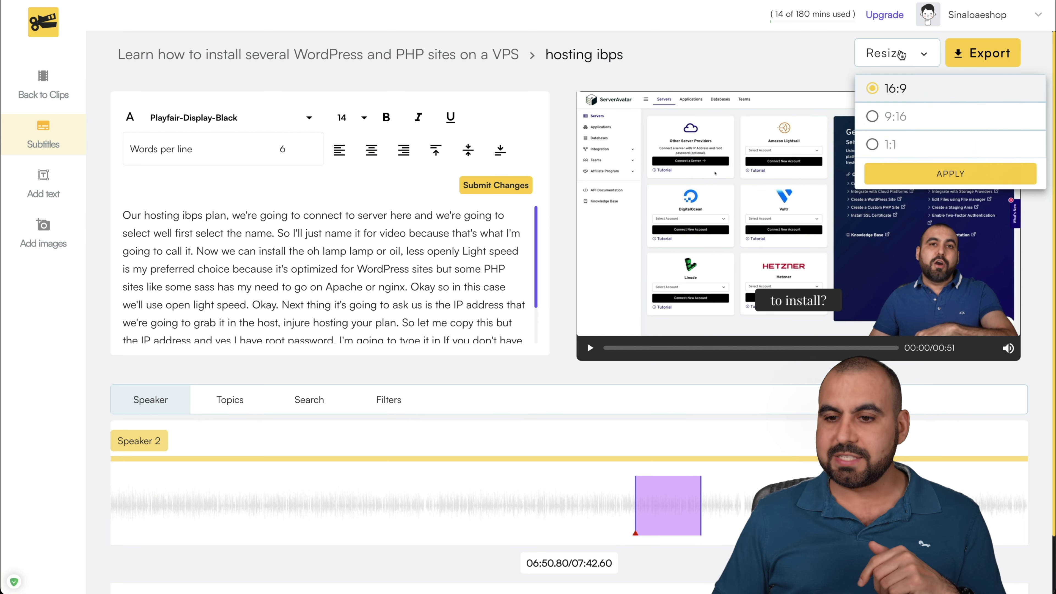
left_click(893, 117)
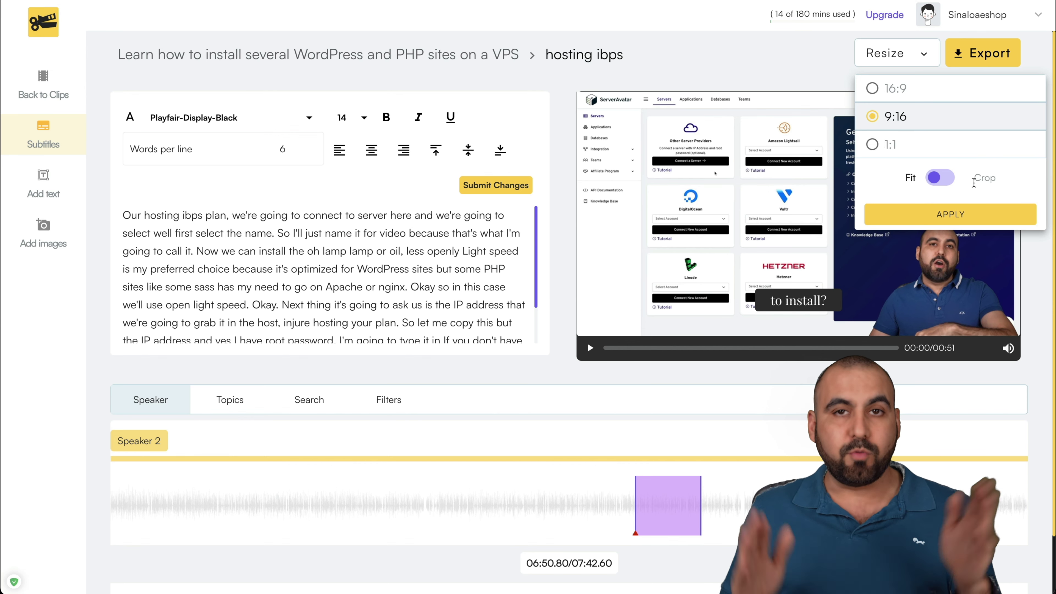
left_click(964, 211)
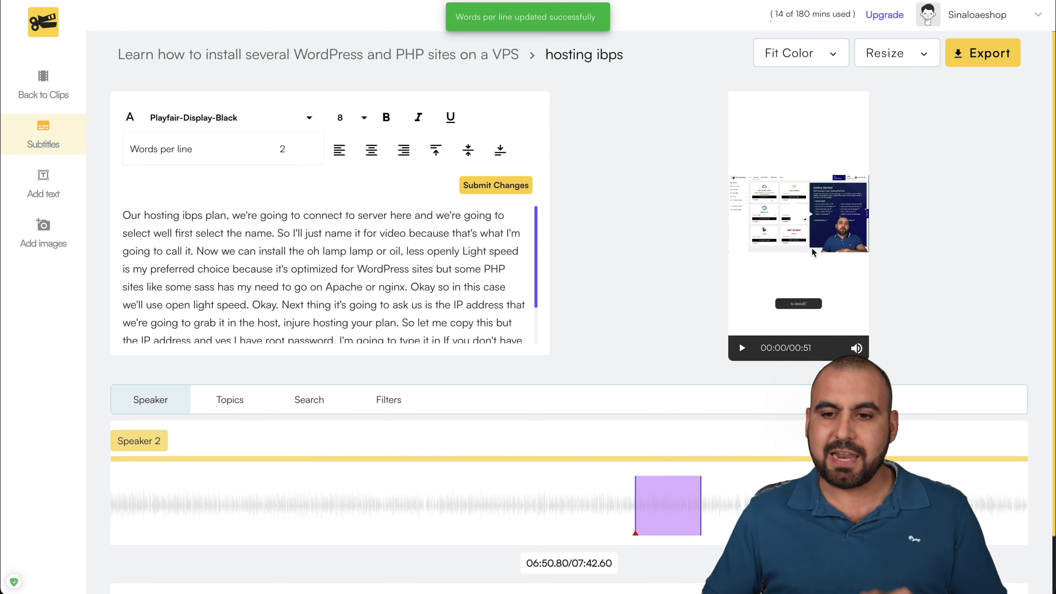
- Change the vertical clip's fit color to purple, apply it, and play the clip
left_click(840, 55)
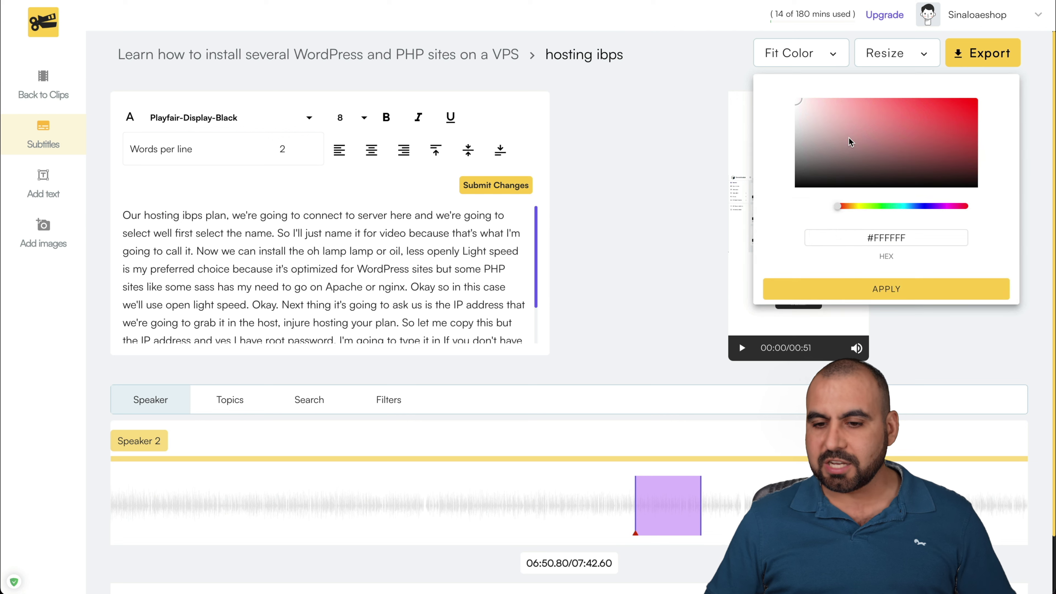
left_click_drag(925, 206, 930, 206)
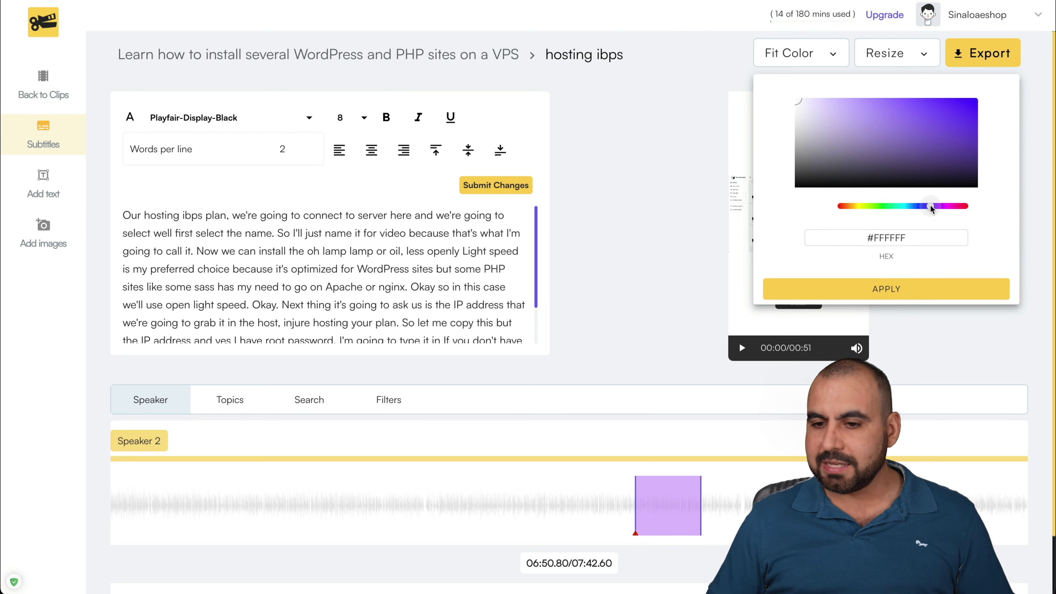
left_click_drag(957, 145, 926, 113)
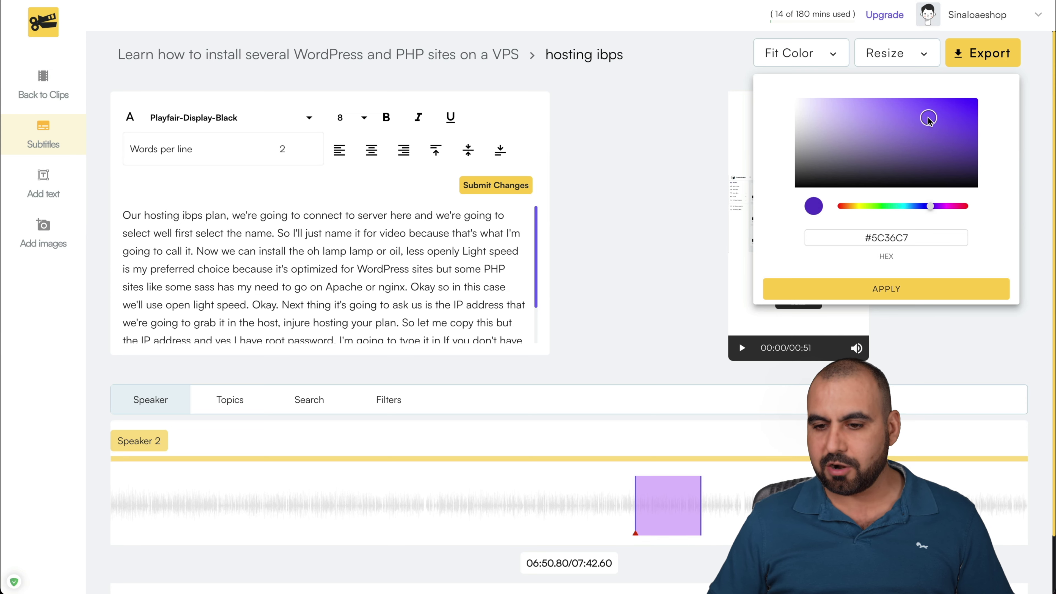
left_click(889, 292)
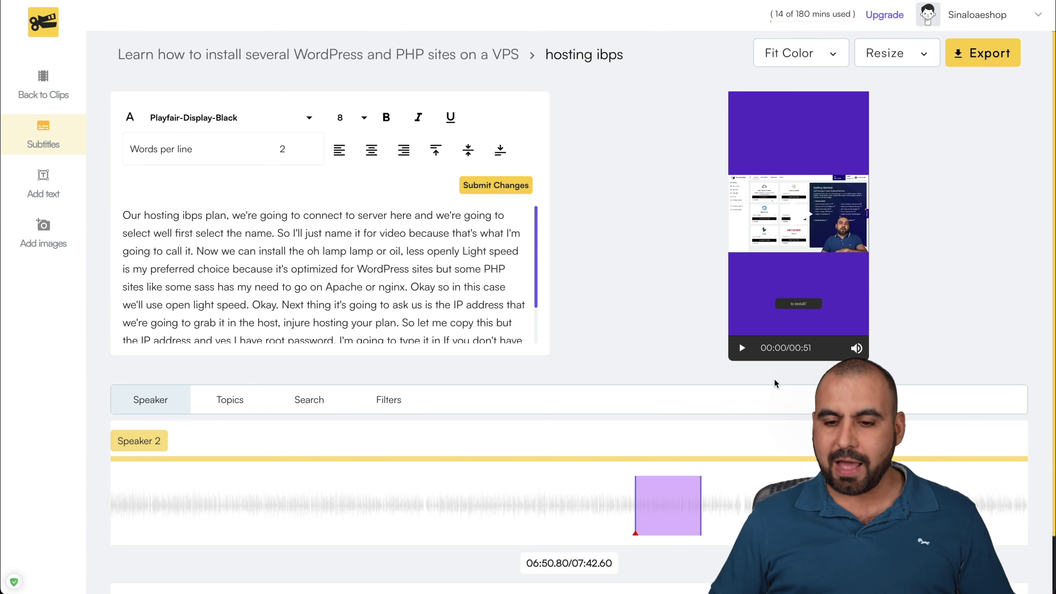
left_click(742, 348)
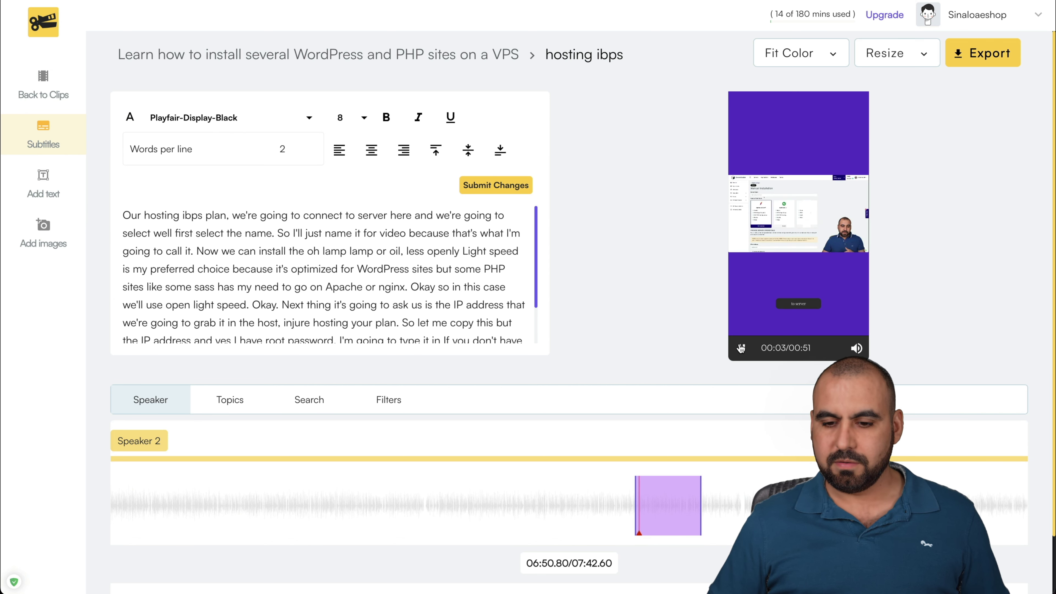
- Pause the vertical clip, switch to "Fit a Bunch" and expand its region to Speaker 2's entire section
left_click(741, 348)
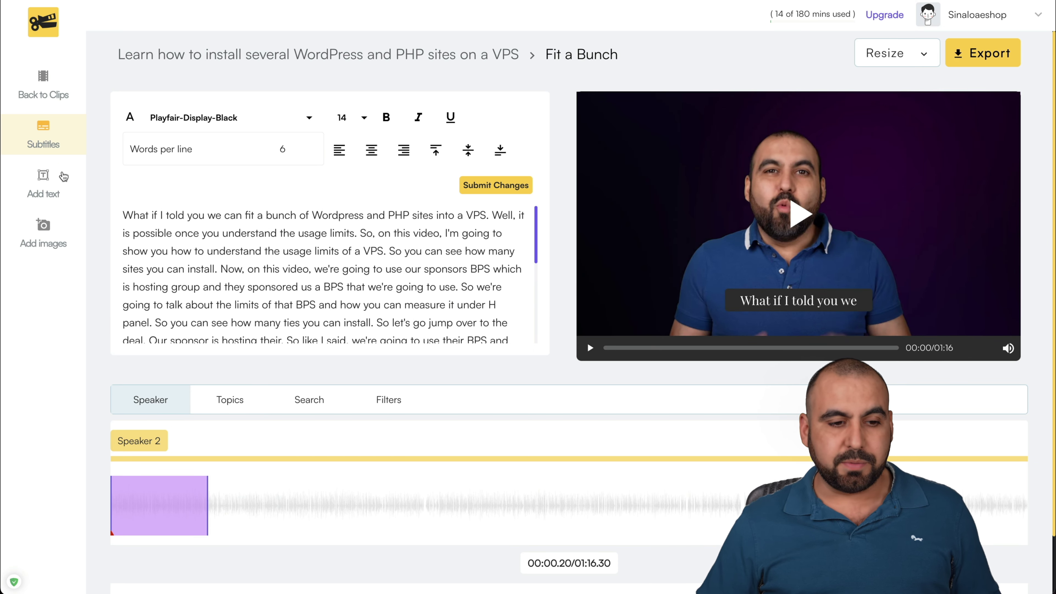
left_click(69, 175)
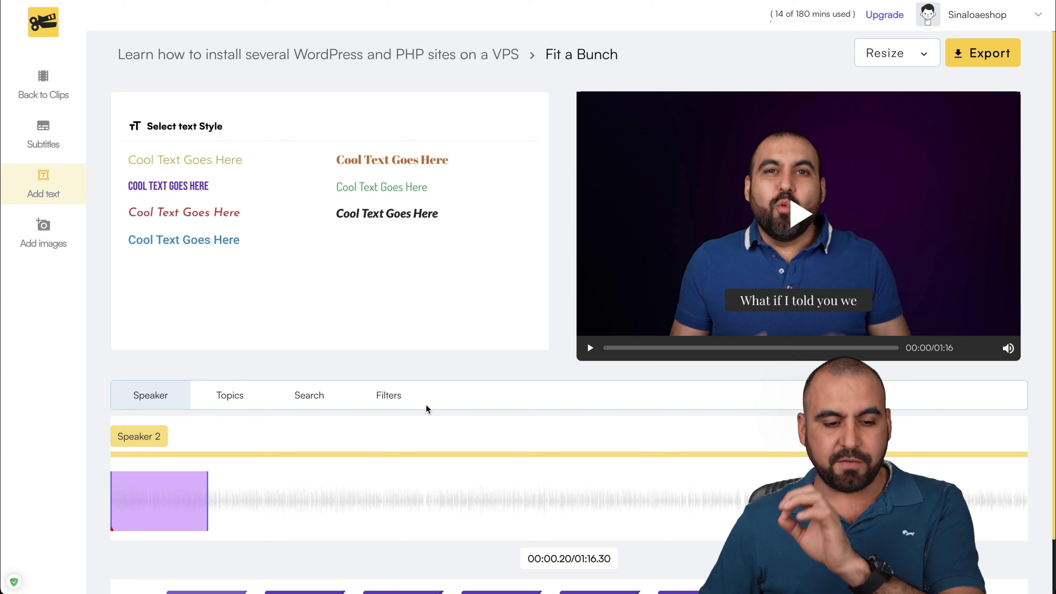
left_click(155, 455)
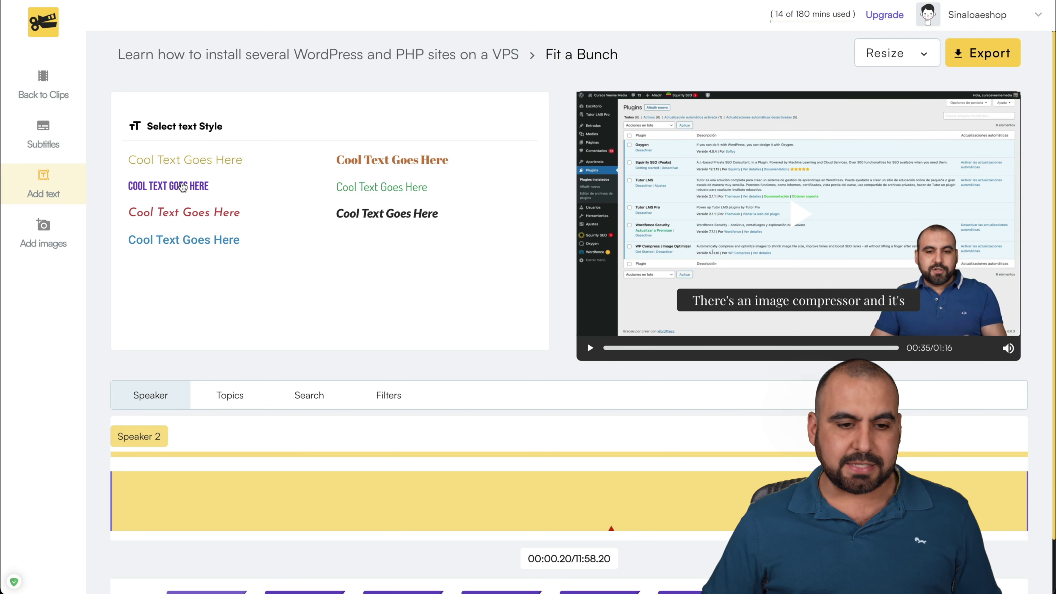
- Add a purple Bebas-Neue-Regular text overlay to the "Fit a Bunch" clip reading "Check out this deal"
left_click(183, 187)
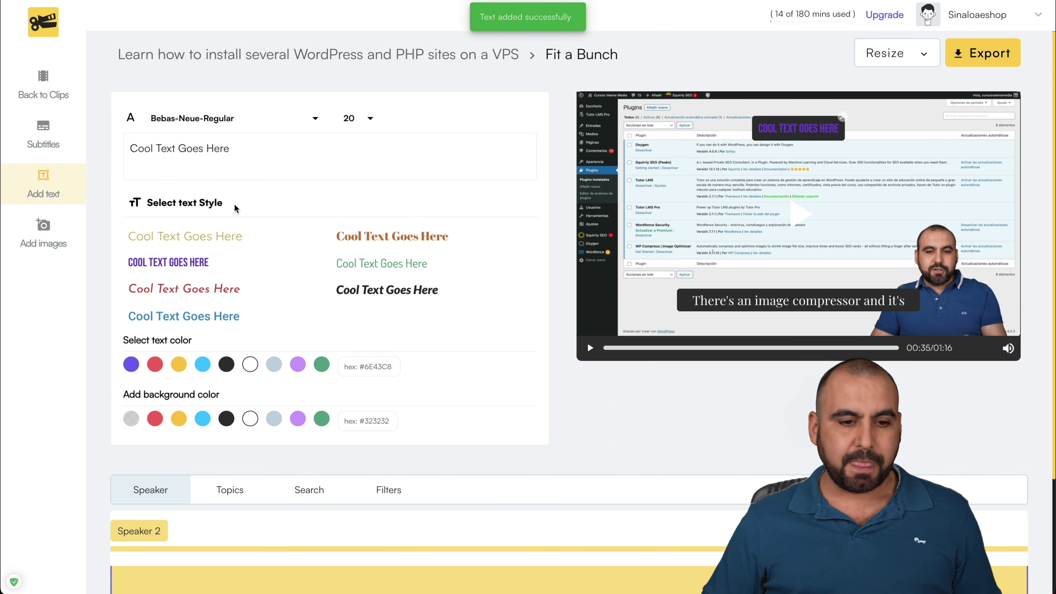
left_click(207, 148)
left_click_drag(231, 149, 64, 117)
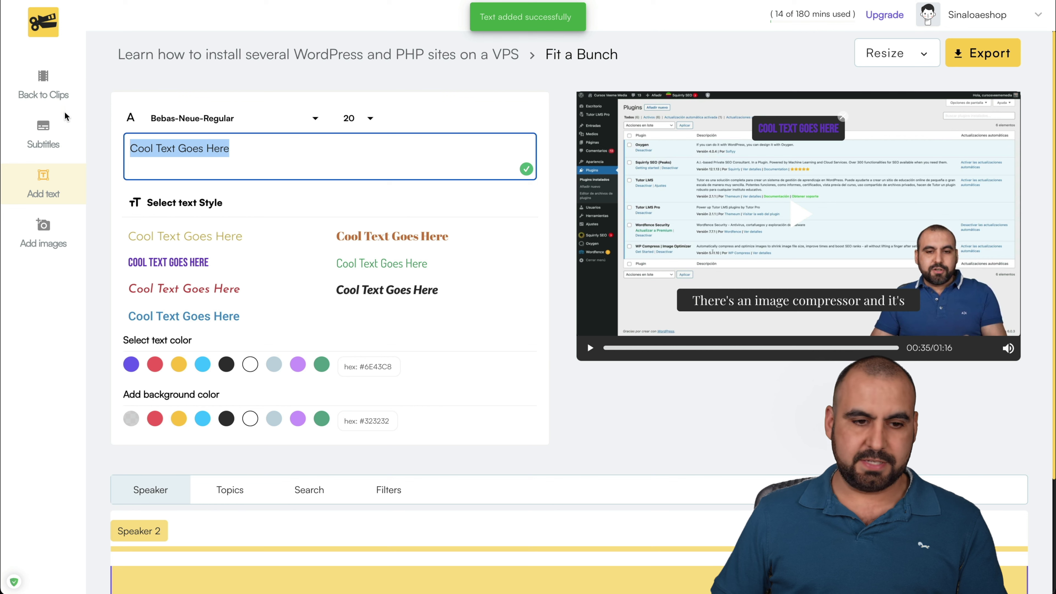
type("Check ")
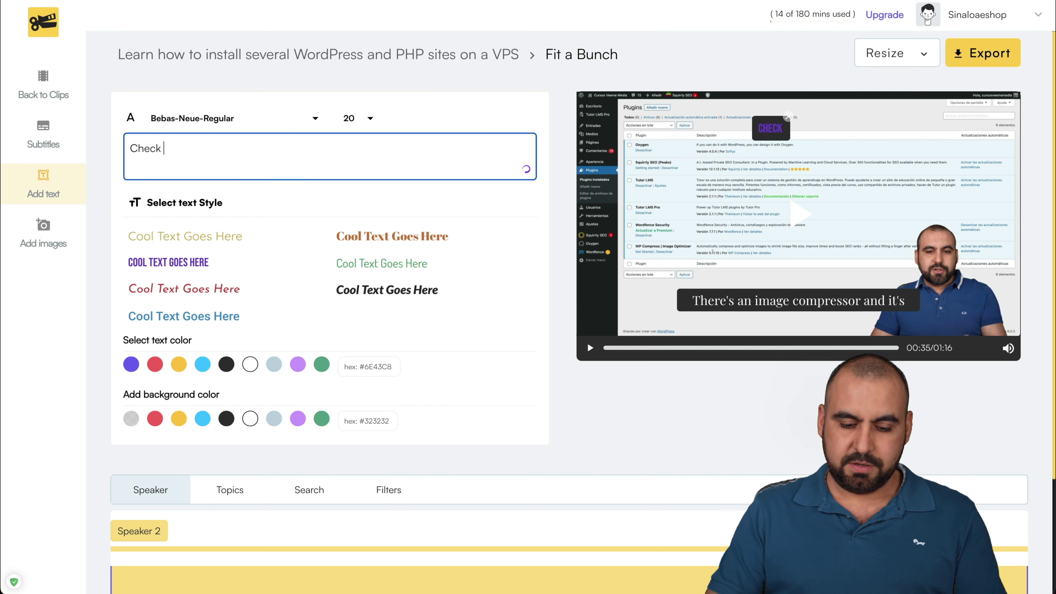
type("out this deal")
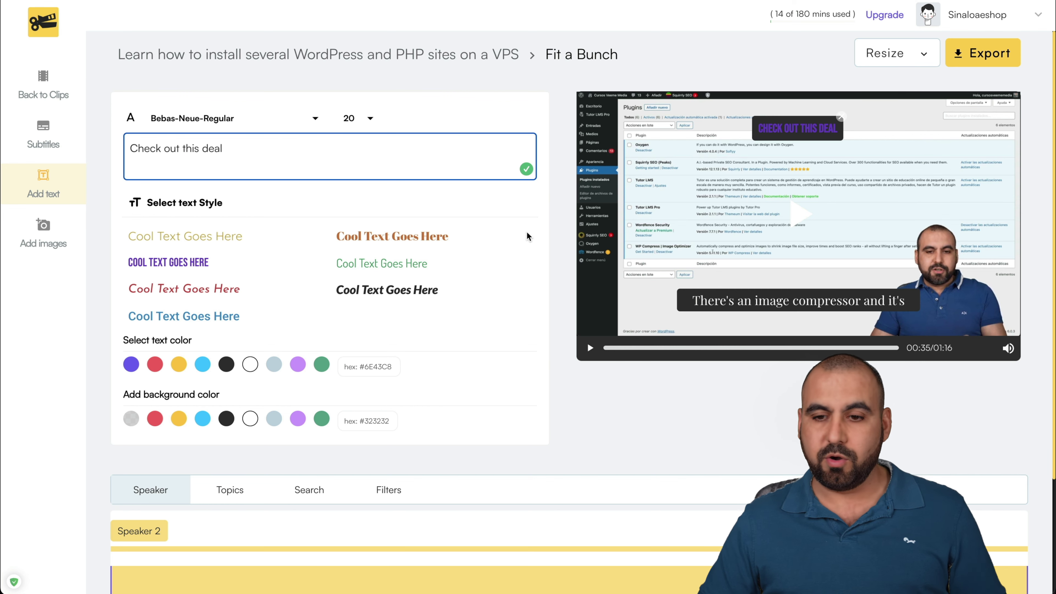
- Reposition the "Check out this deal" overlay in the upper-right part of the video frame and open the image-adding options
left_click_drag(822, 127, 698, 159)
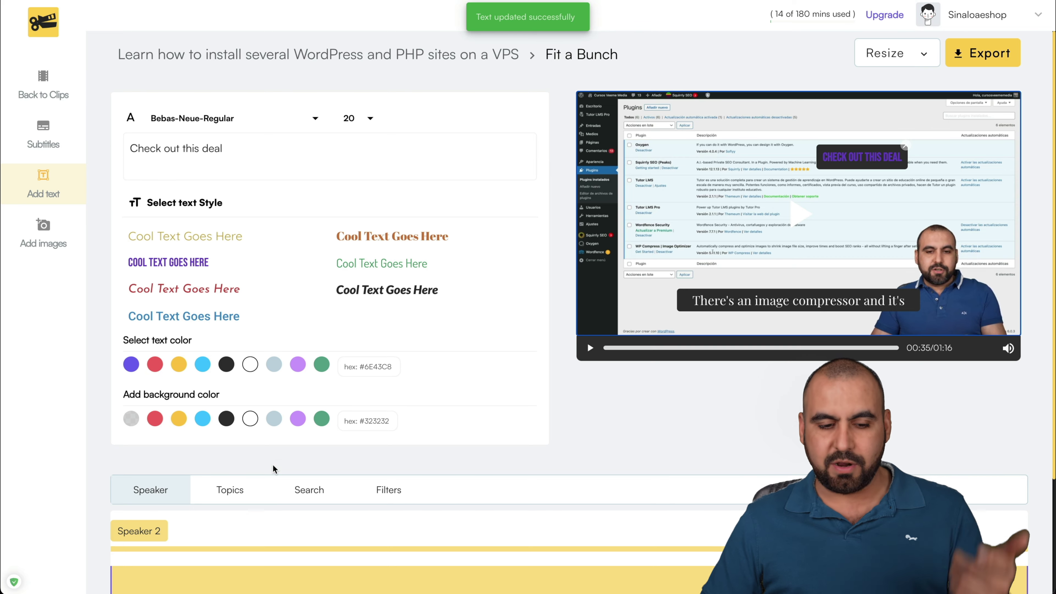
scroll(273, 465, "down", 3)
scroll(275, 470, "up", 3)
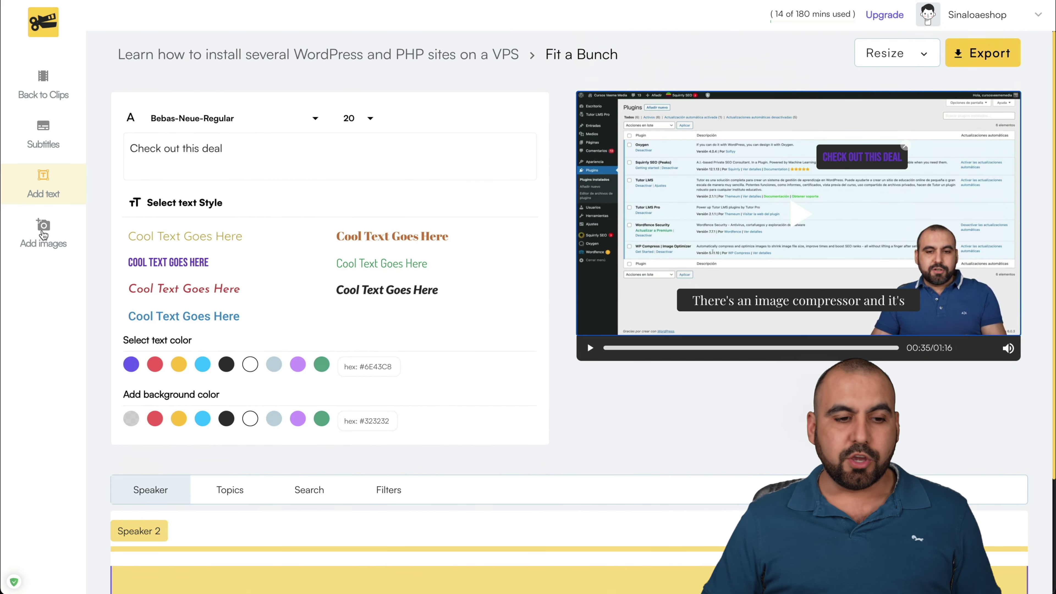
left_click(45, 235)
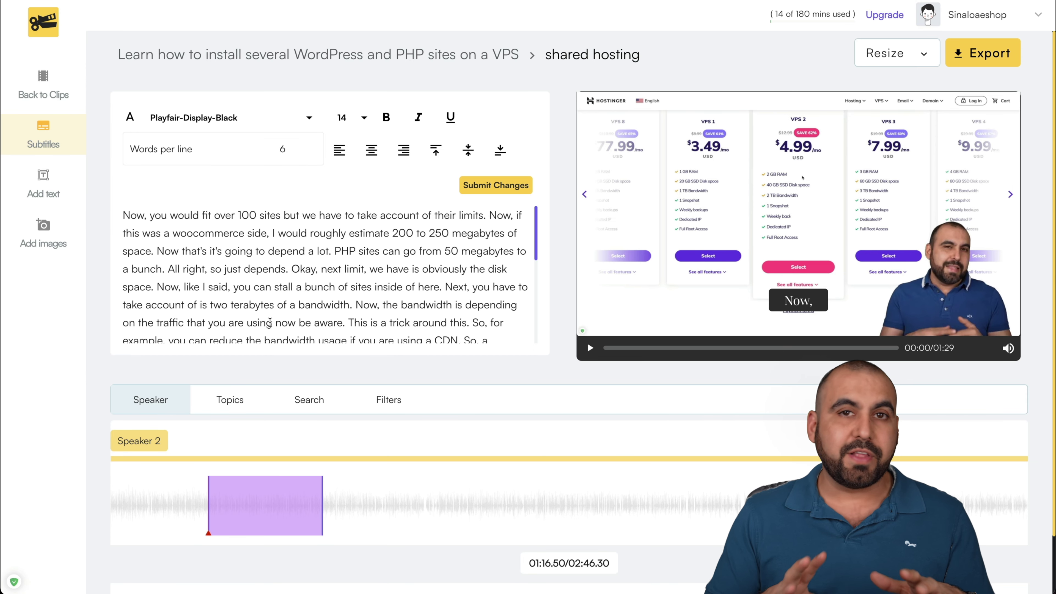
- Read through the "shared hosting" clip's transcript and switch the editor to Clip 11
scroll(270, 323, "down", 5)
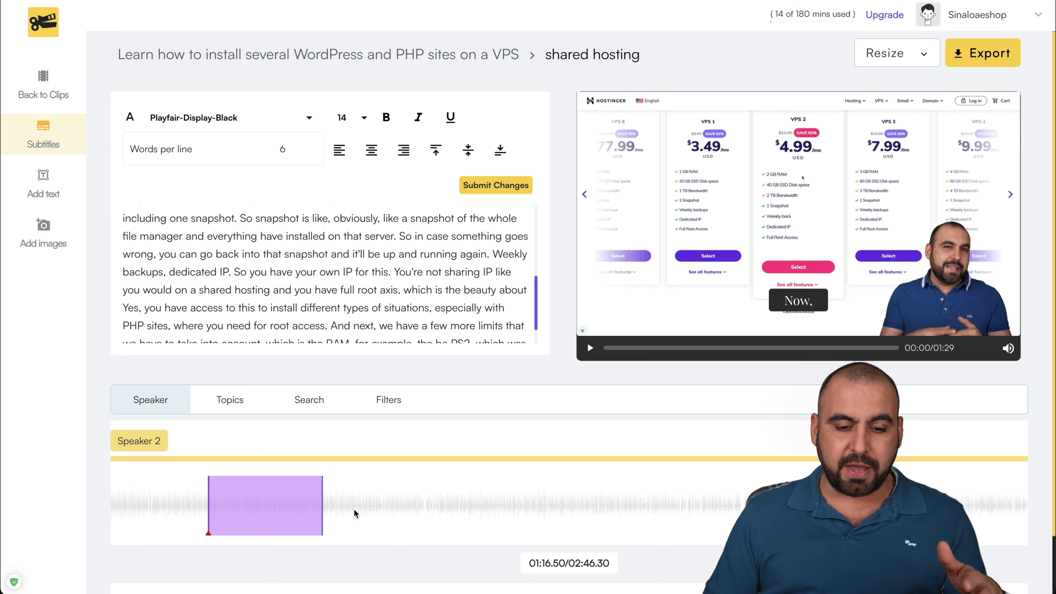
scroll(382, 512, "down", 3)
left_click(500, 523)
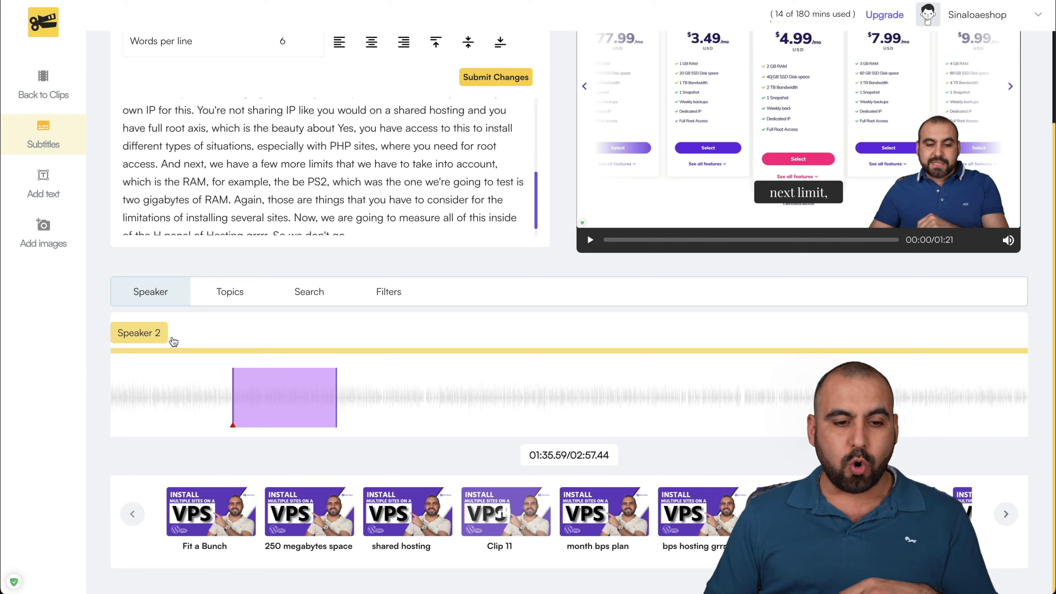
- Check the timeline's speaker and topic views, and search the recording for the keyword "hosting"
left_click(221, 299)
left_click(184, 326)
left_click(233, 305)
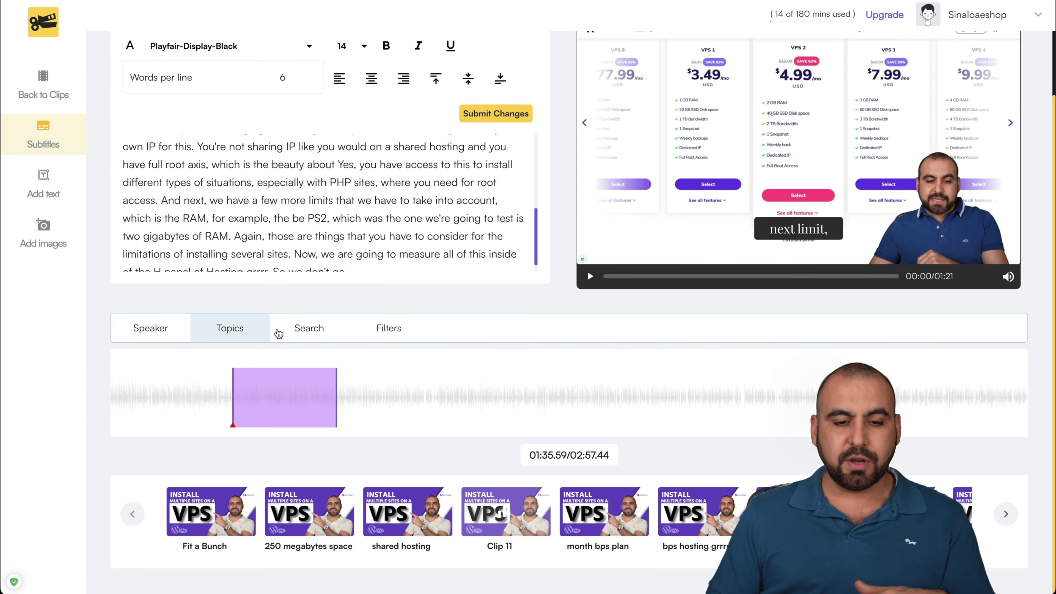
left_click(295, 331)
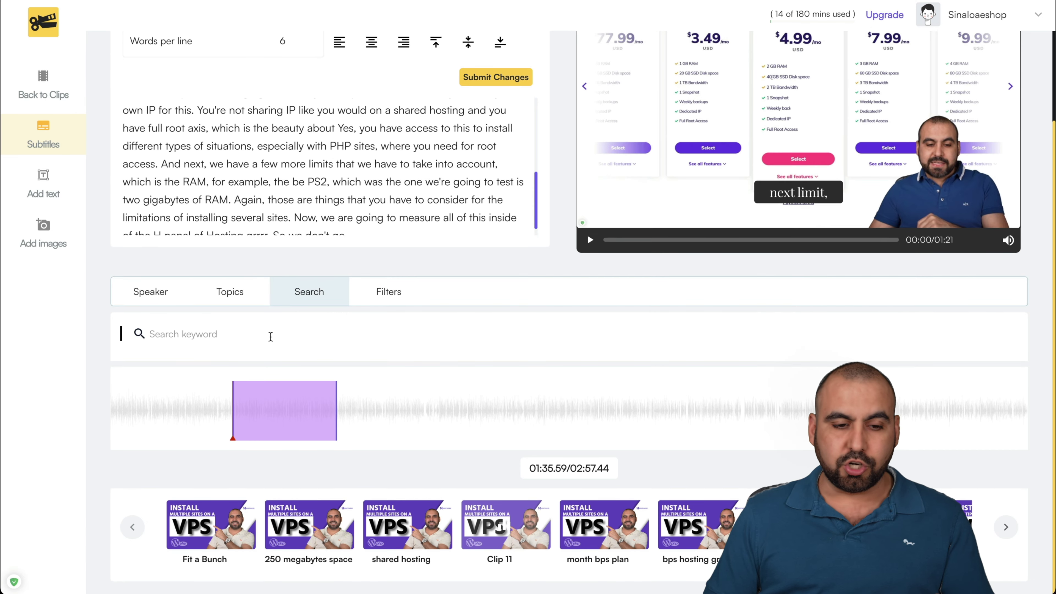
type("hosting")
key("Return")
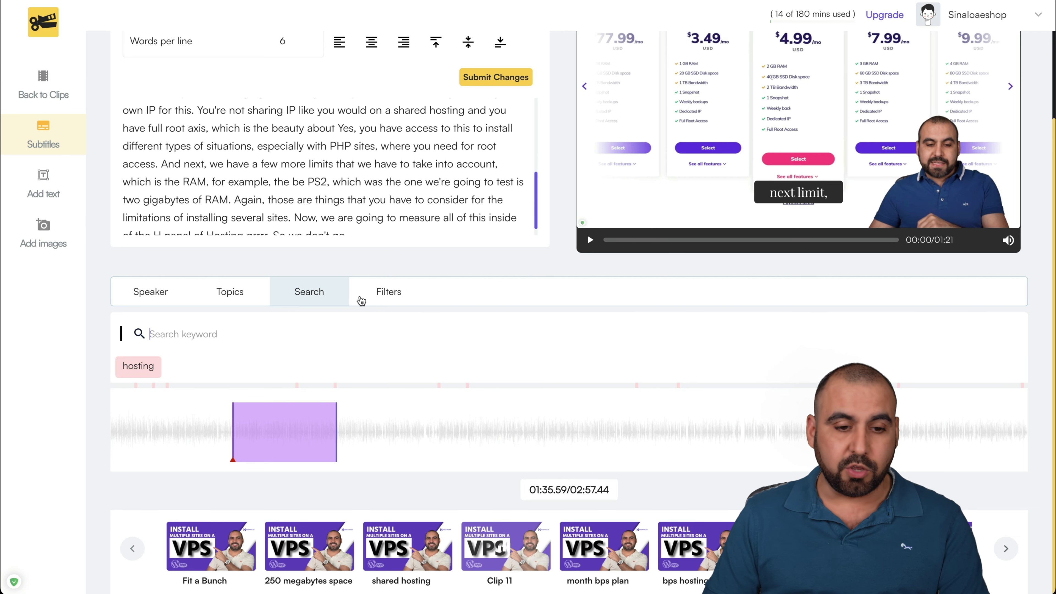
- Search the recording for the keywords "coupon" and "php", reviewing the "hosting" matches in between
type("coupon")
key("Return")
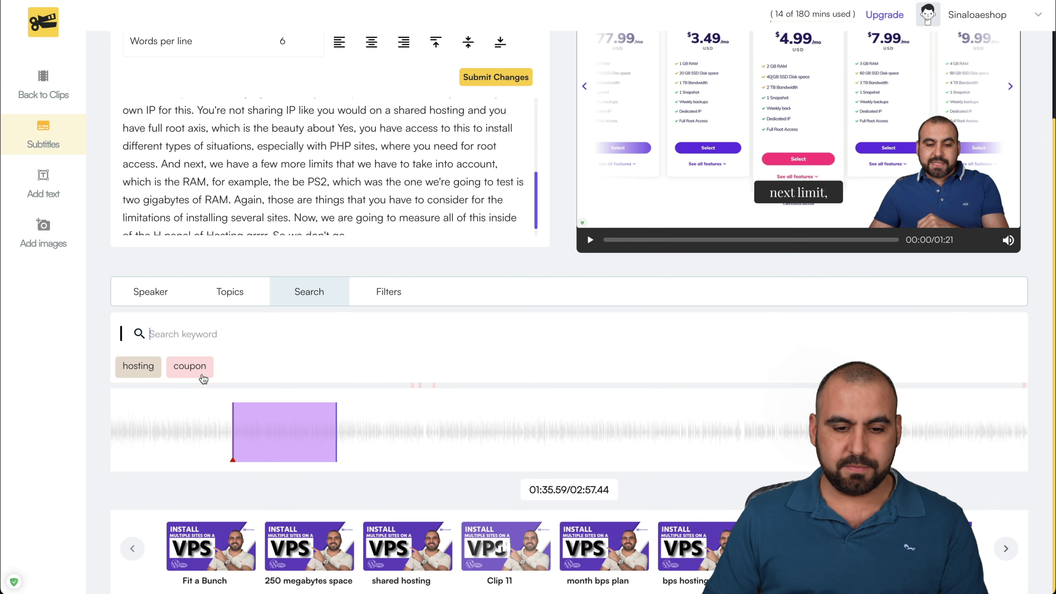
left_click(133, 372)
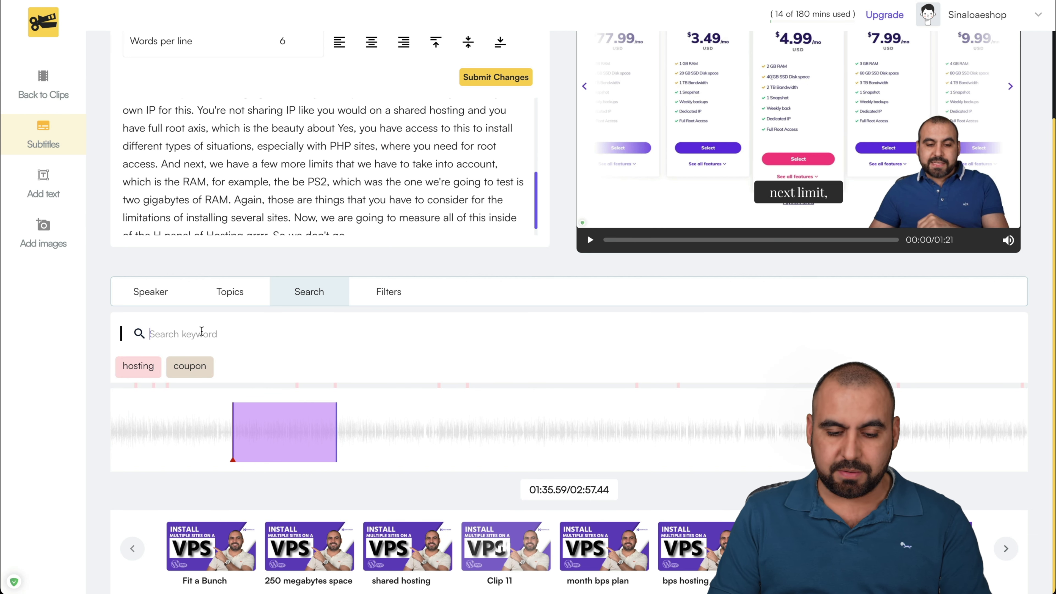
type("php")
key("Return")
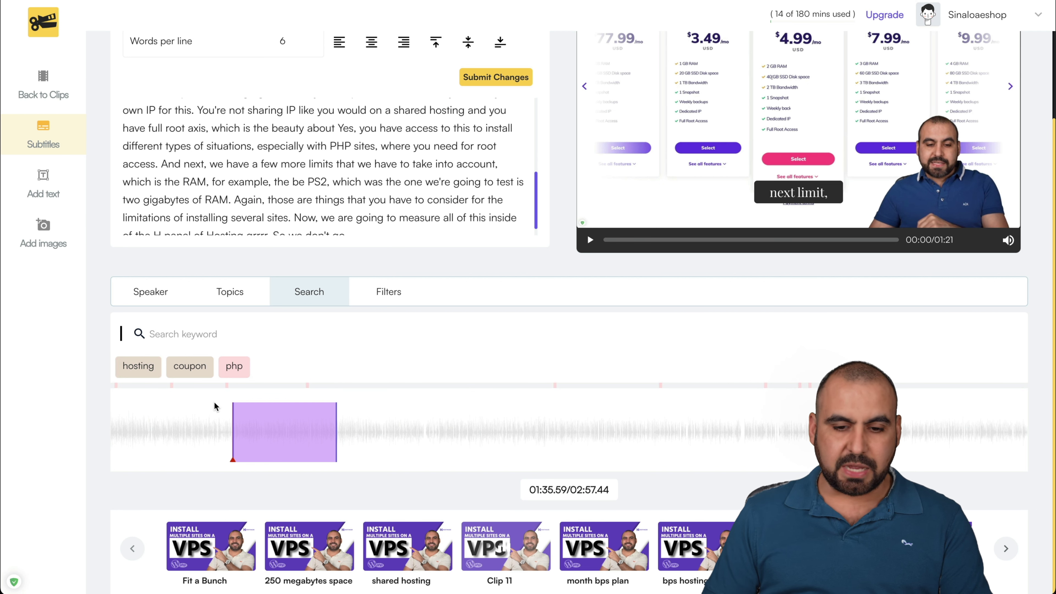
- Show the "coupon" matches and adjust Clip 11's region around them to 03:51.81–04:19.18
left_click(197, 366)
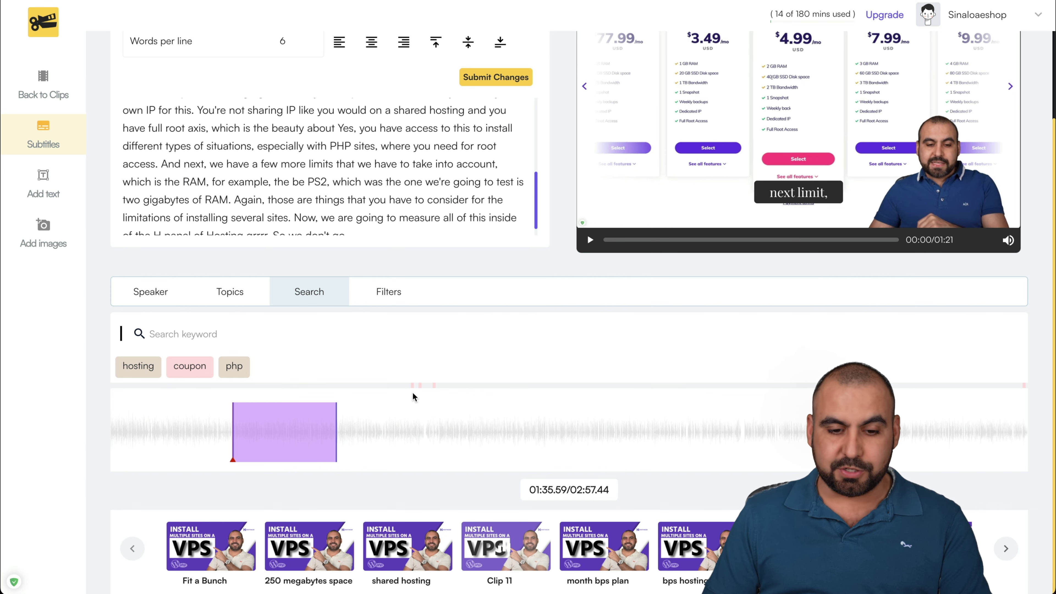
left_click_drag(336, 419, 441, 418)
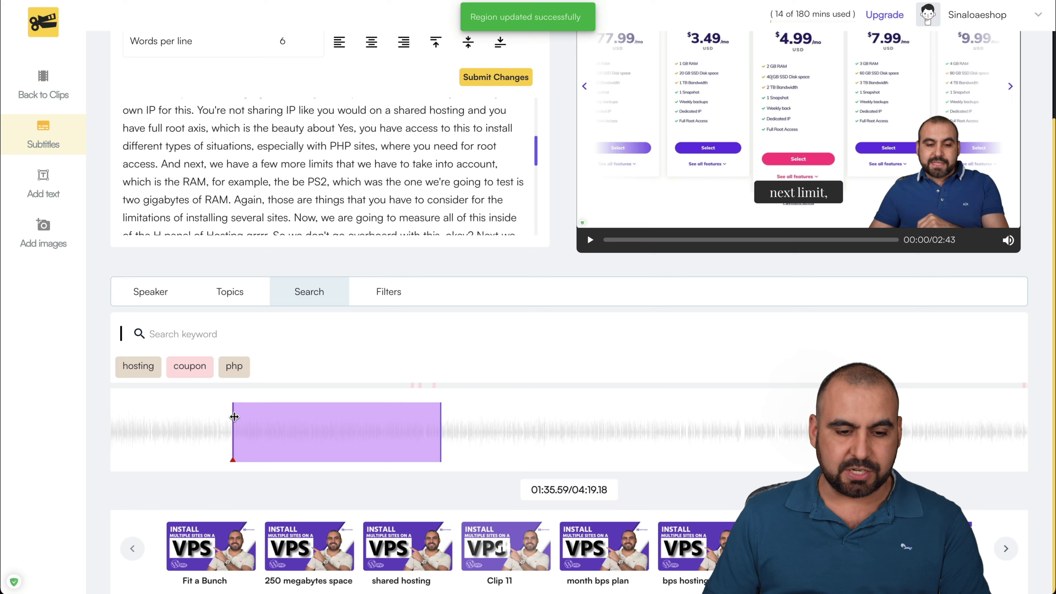
left_click_drag(233, 420, 407, 416)
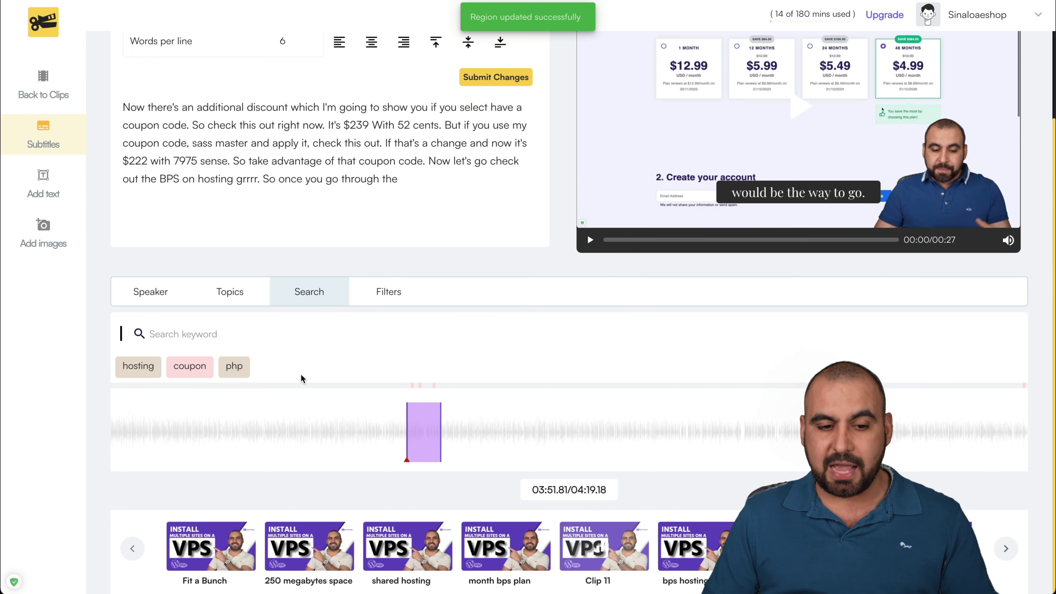
- Check the timeline's filters and Clip 11's transcript, and return to the My Folders overview
left_click(391, 291)
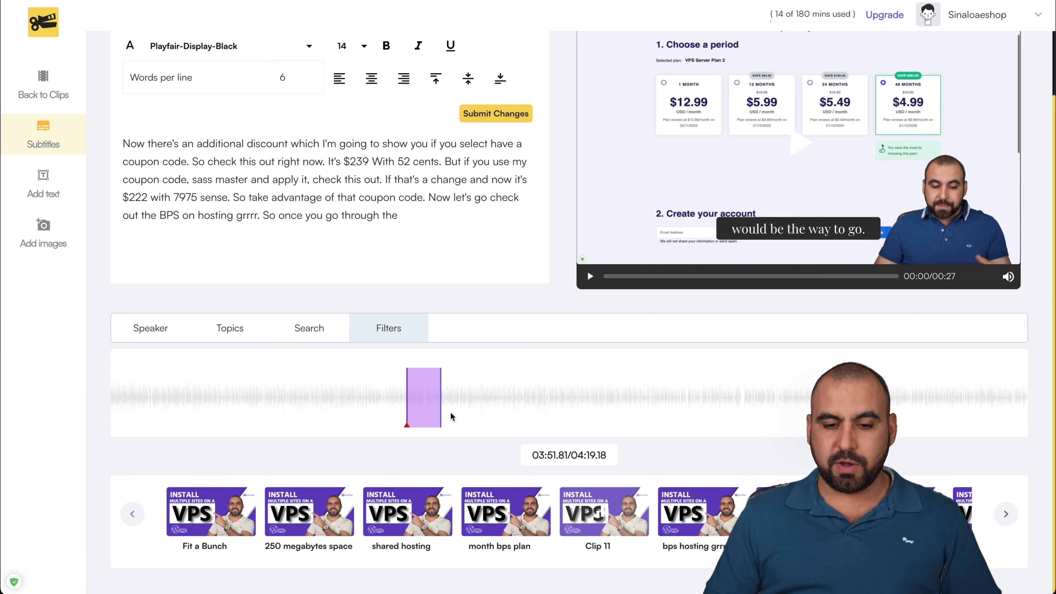
scroll(448, 333, "up", 2)
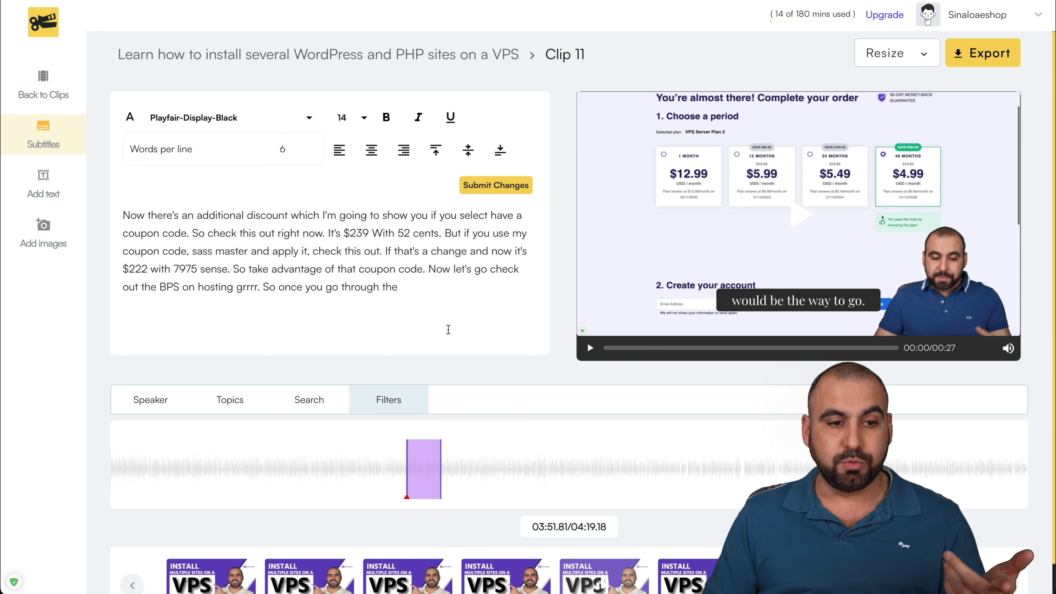
left_click(58, 80)
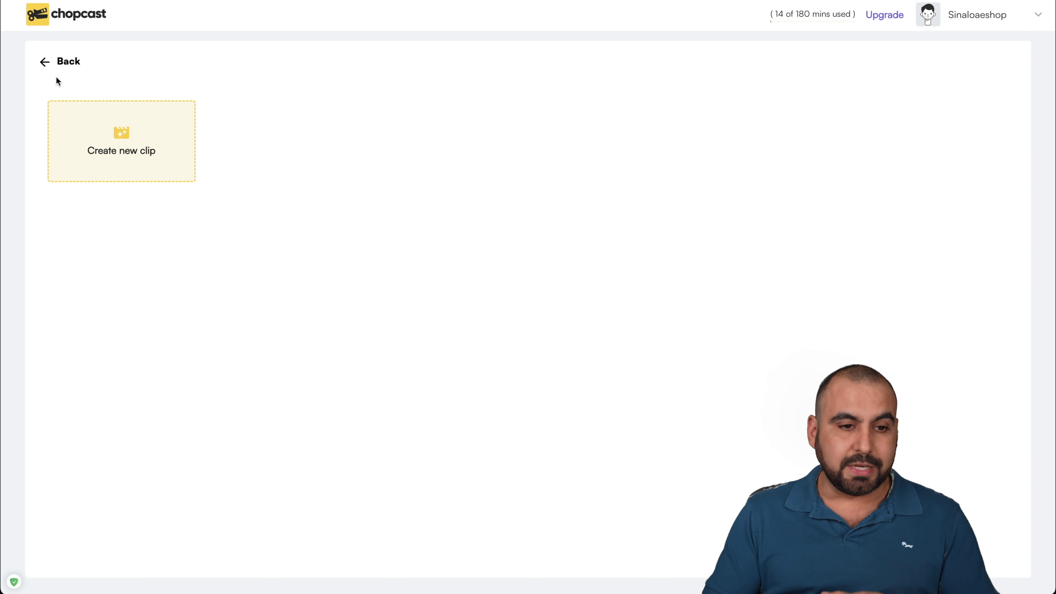
left_click(46, 61)
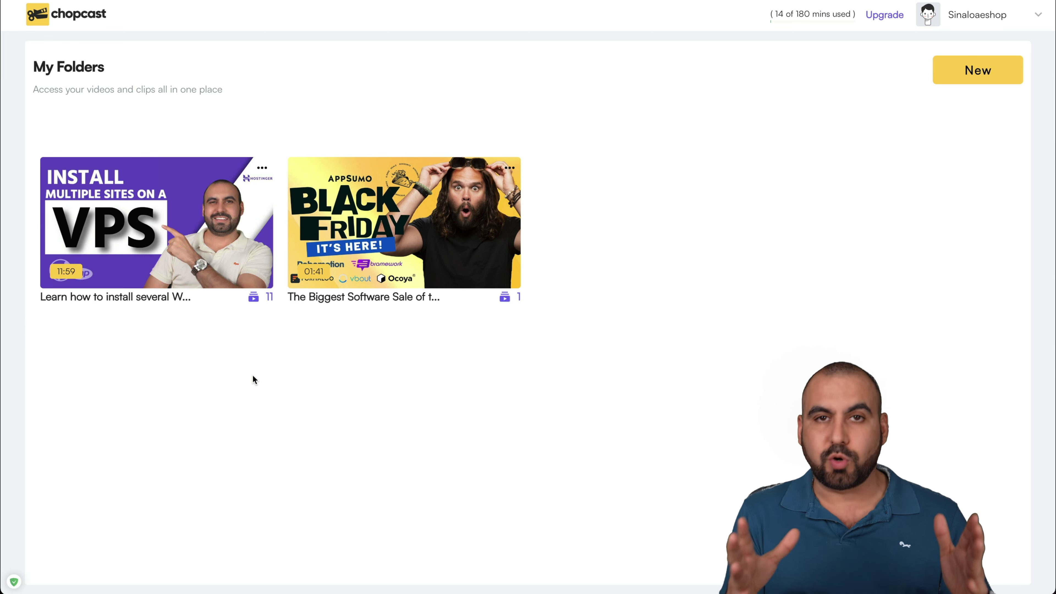
- Review the License Tier 1 allowance for monthly upload minutes on the chopcast deal page
mouse_move(218, 246)
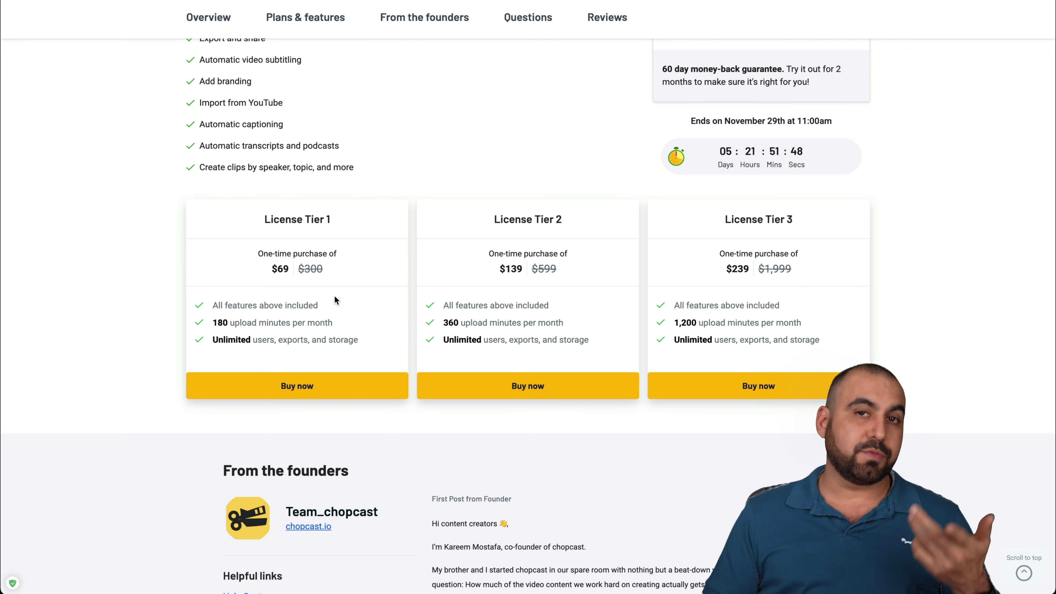
left_click_drag(216, 322, 343, 328)
left_click(365, 332)
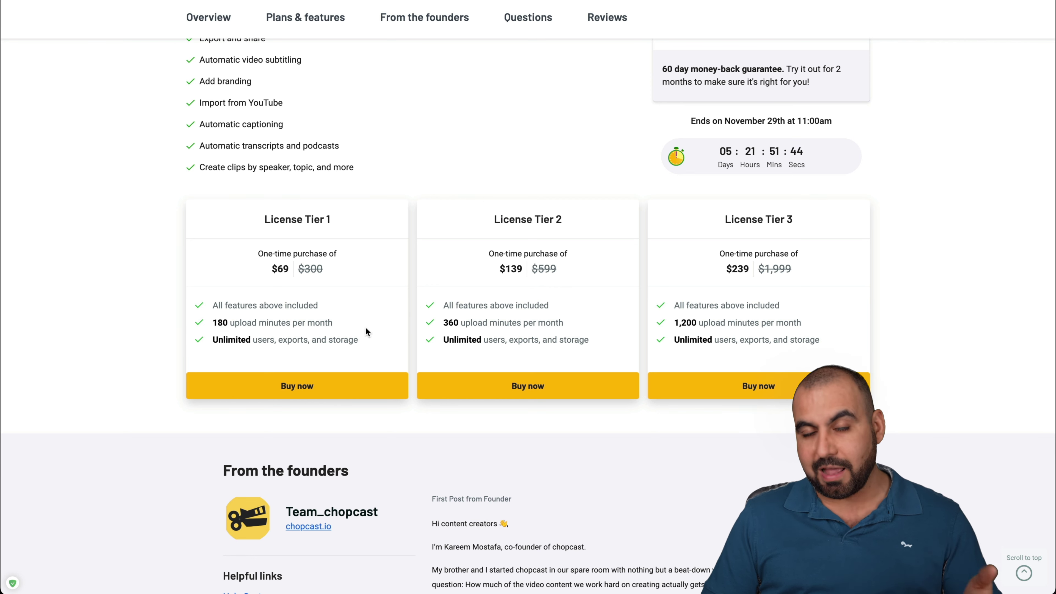